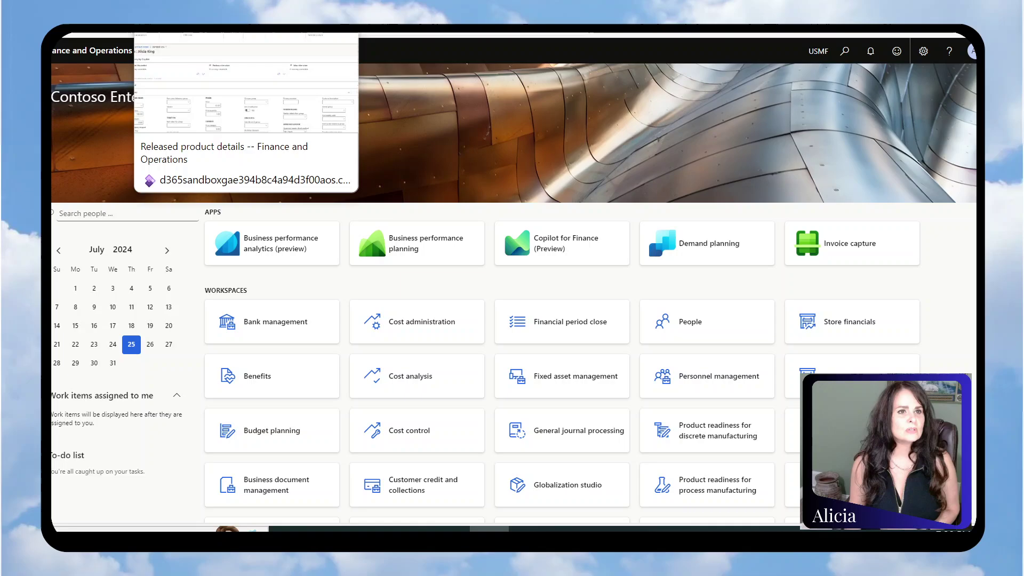
Step: Review the released product's purchase settings: Overdelivery 100.00, Underdelivery 0.00, price 12.00
{"action": "left_click", "coordinate": [176, 28]}
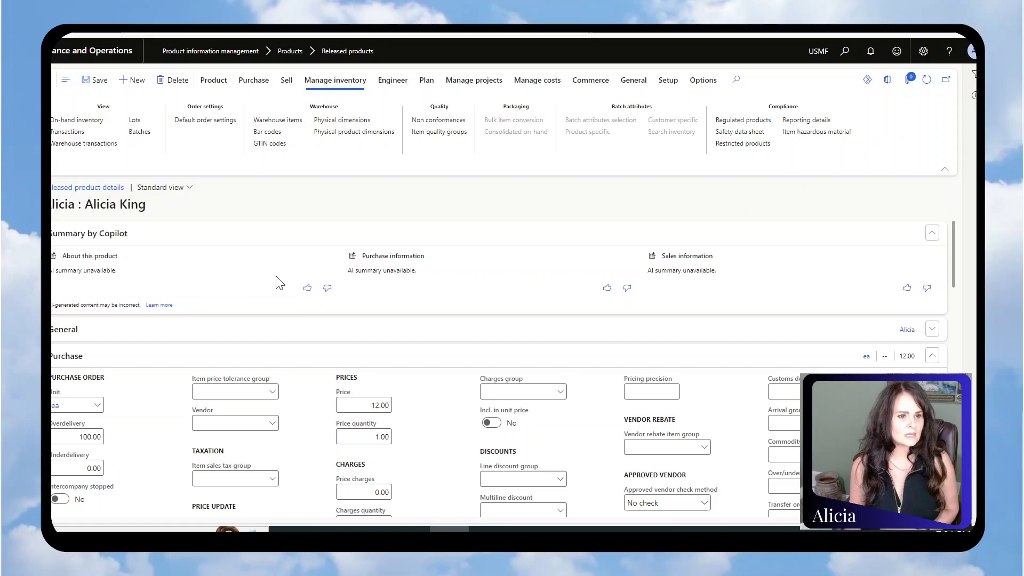
{"action": "scroll", "coordinate": [278, 281], "scroll_direction": "down", "scroll_amount": 3}
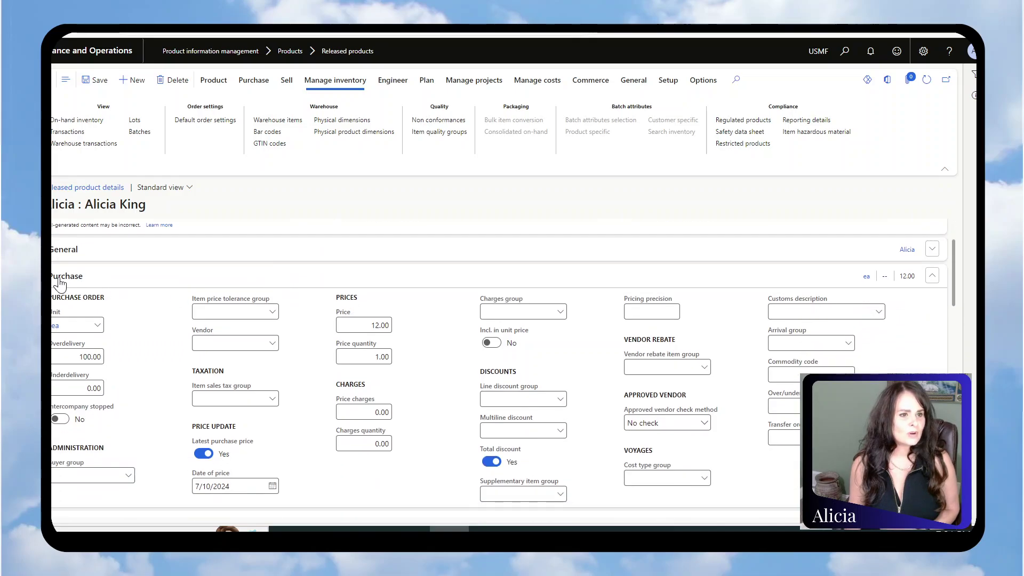
{"action": "left_click", "coordinate": [87, 357]}
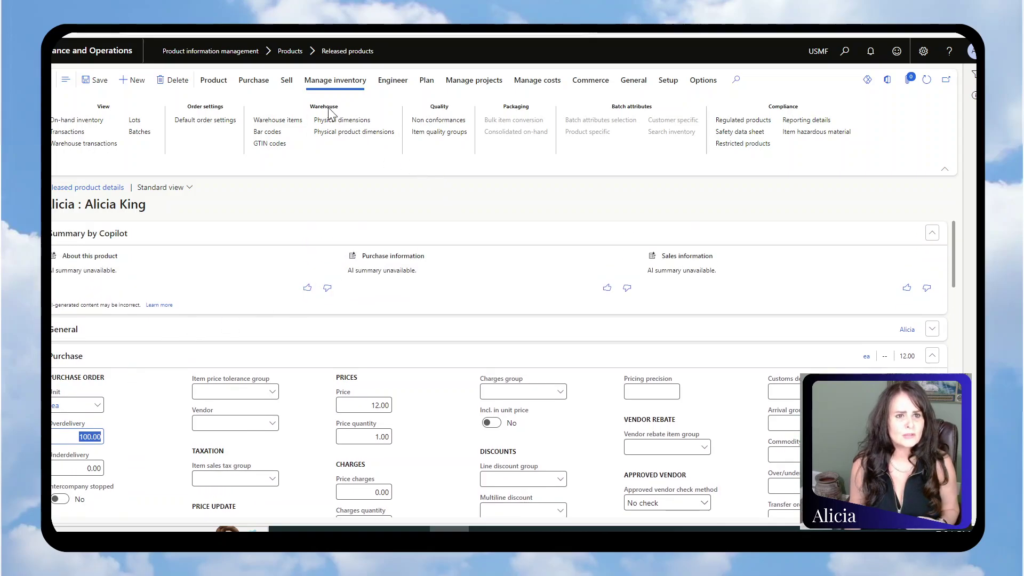
Step: Verify the item's Line matching policy stays Three-way matching, then go back to the dashboard
{"action": "left_click", "coordinate": [256, 81]}
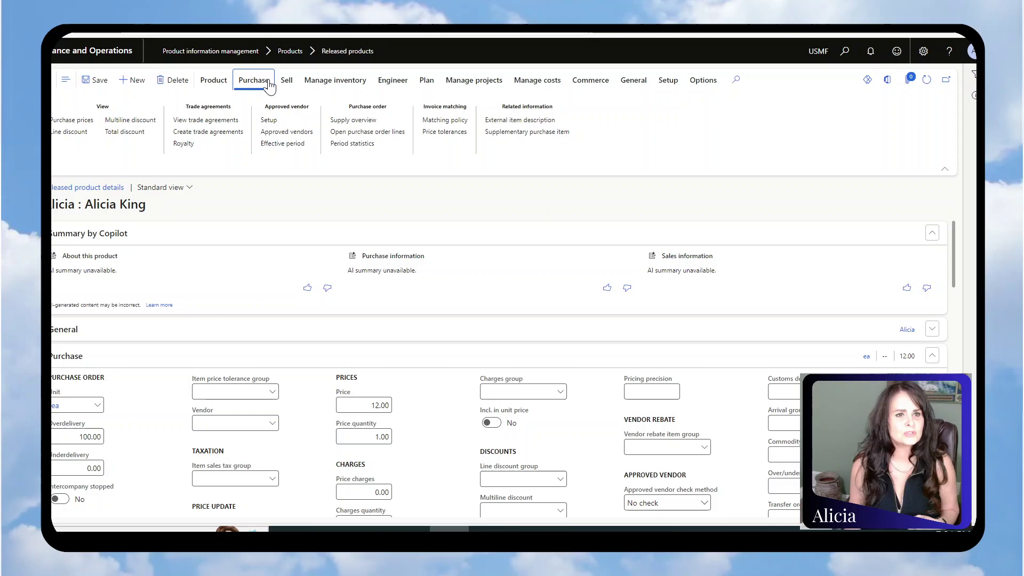
{"action": "left_click", "coordinate": [443, 122]}
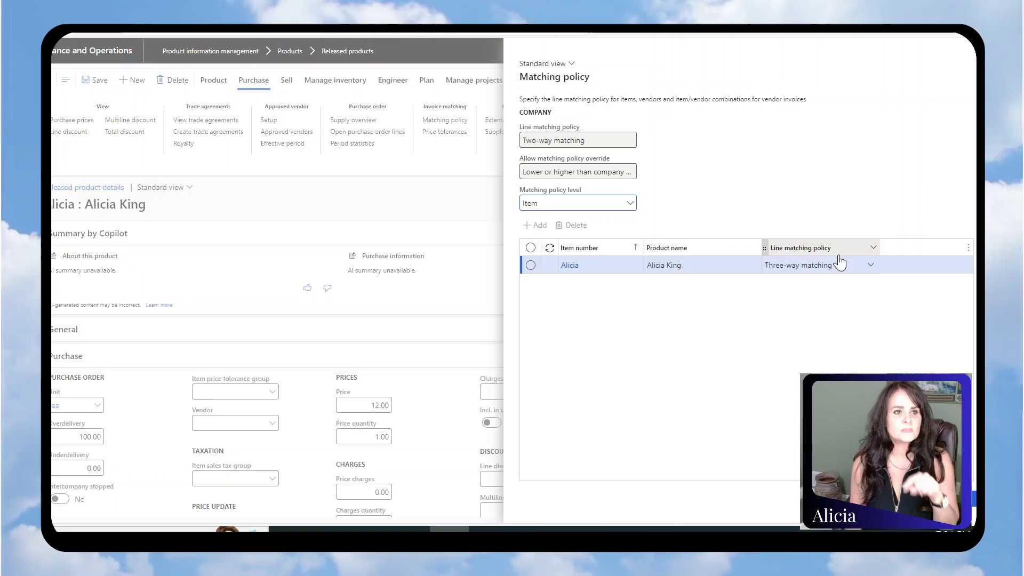
{"action": "left_click", "coordinate": [870, 268]}
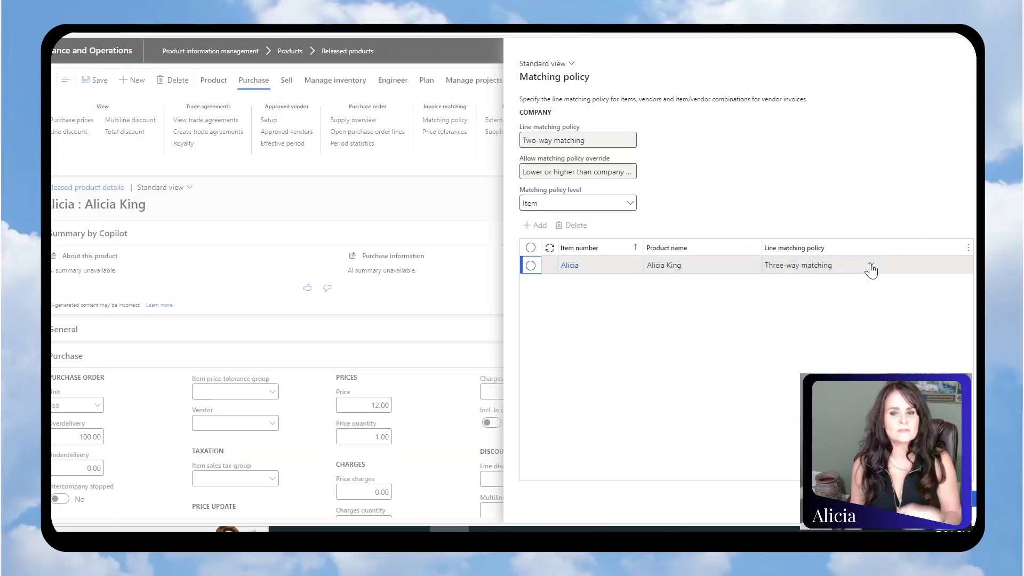
{"action": "left_click", "coordinate": [870, 267]}
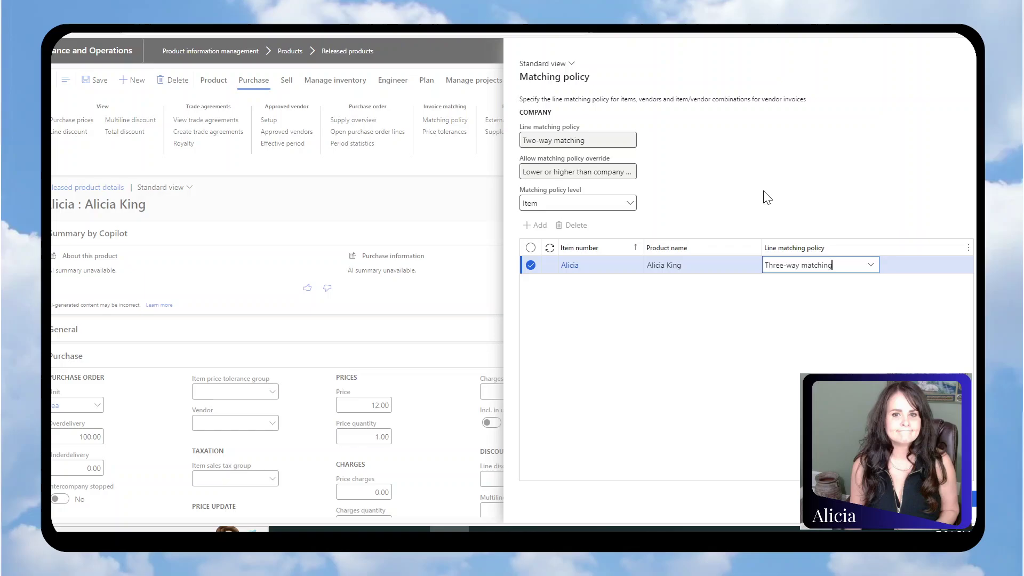
{"action": "left_click", "coordinate": [480, 372]}
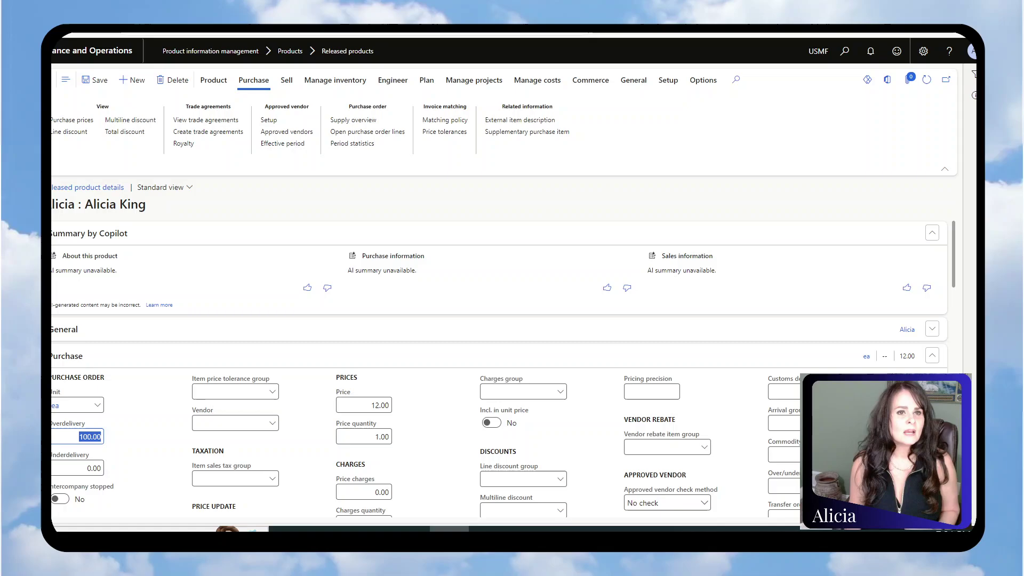
{"action": "left_click", "coordinate": [92, 50]}
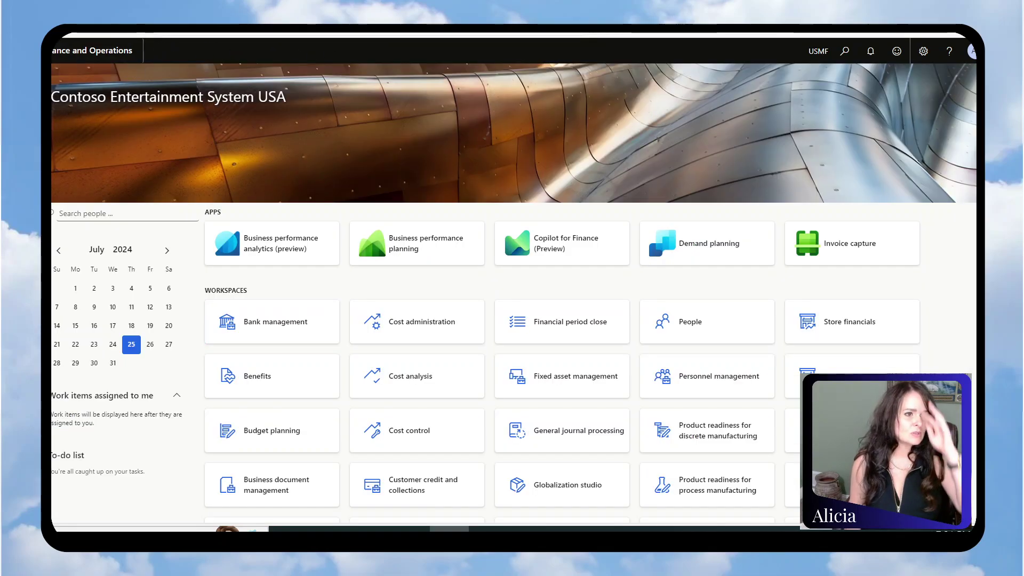
Step: Go to Procurement and sourcing > All purchase orders
{"action": "left_click", "coordinate": [53, 74]}
{"action": "scroll", "coordinate": [77, 373], "scroll_direction": "down", "scroll_amount": 5}
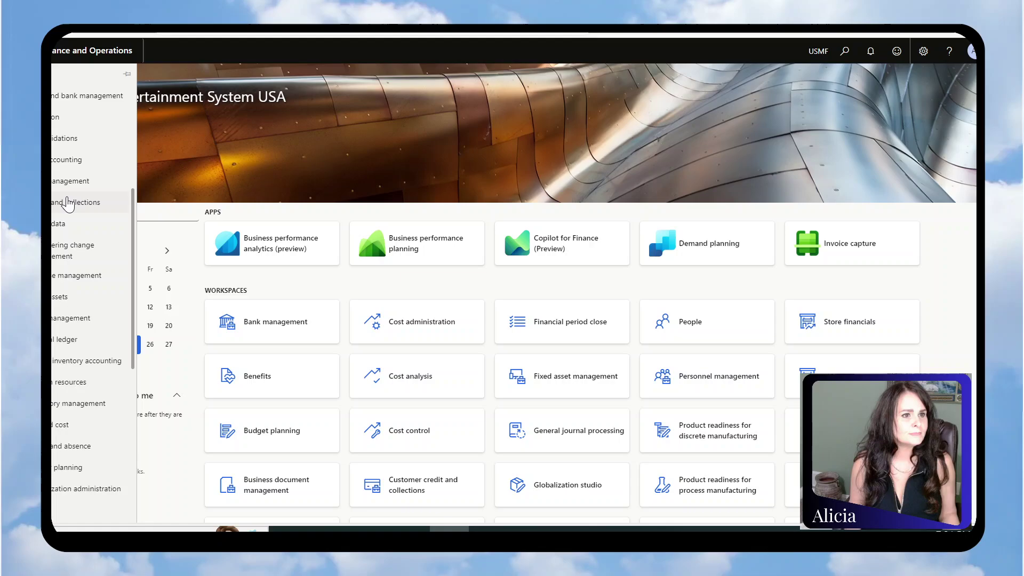
{"action": "scroll", "coordinate": [79, 381], "scroll_direction": "down", "scroll_amount": 3}
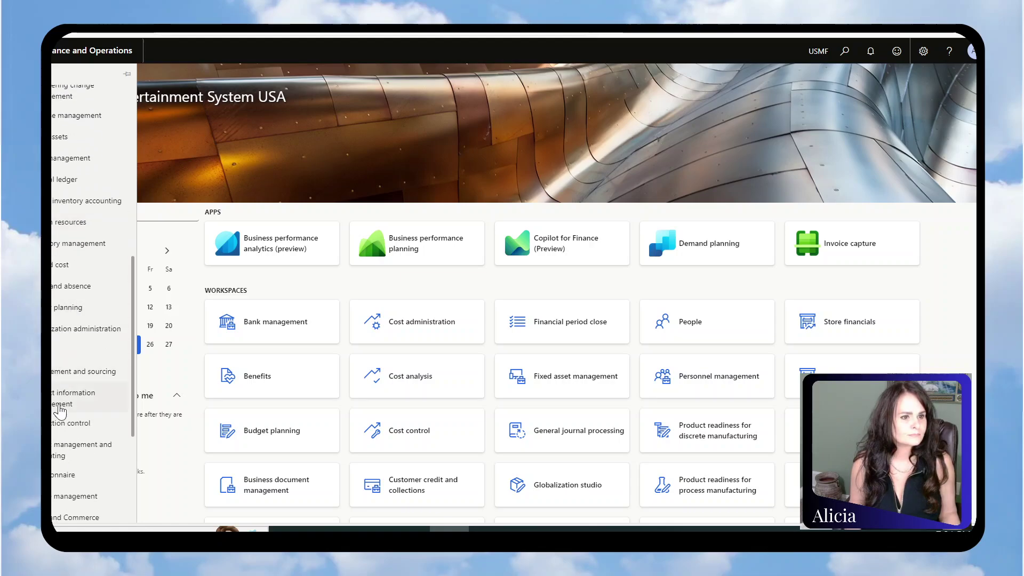
{"action": "left_click", "coordinate": [64, 377]}
{"action": "key", "text": "Escape"}
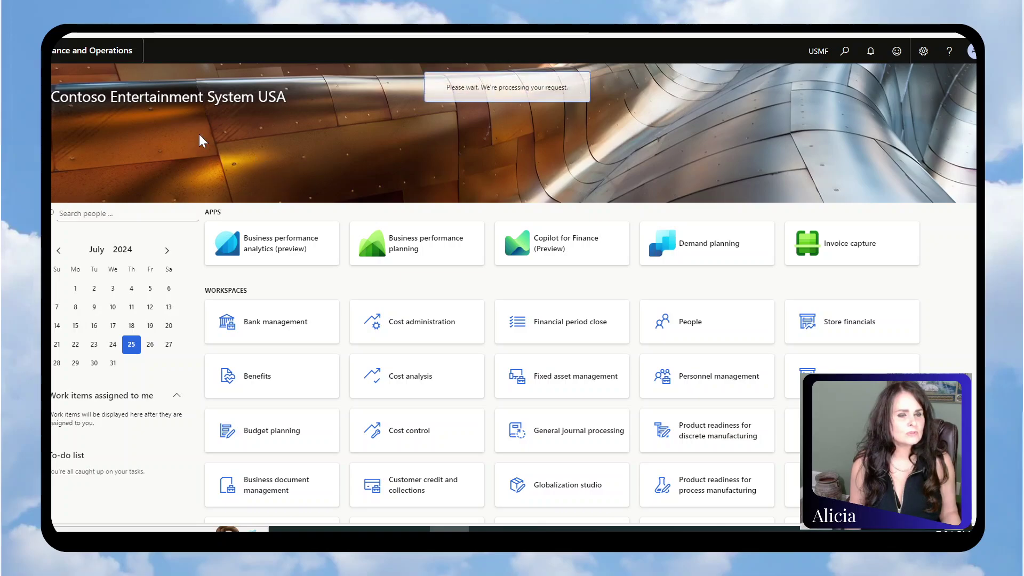
Step: Create a new purchase order and pick the vendor account filtered by vendor name
{"action": "left_click", "coordinate": [109, 80]}
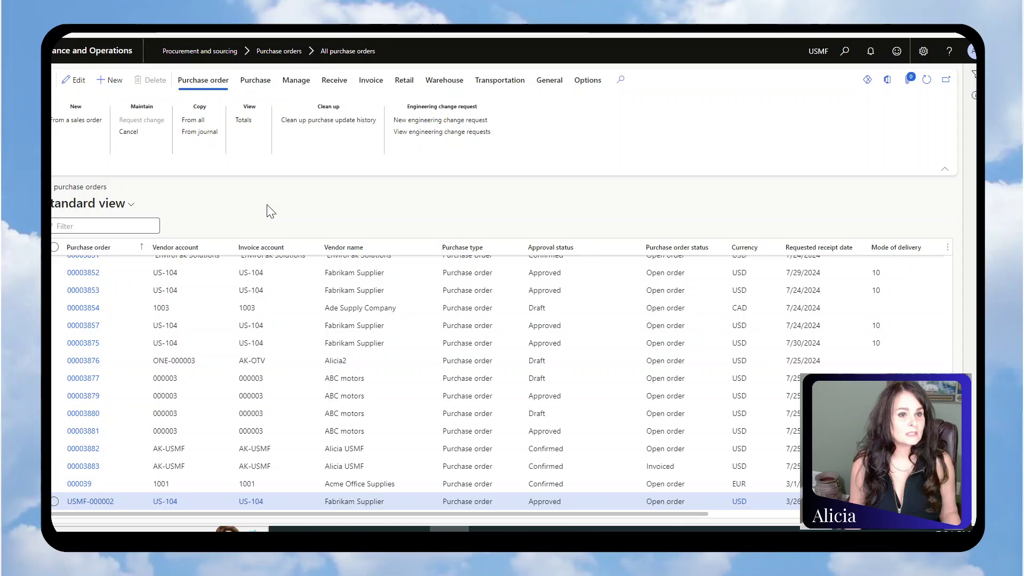
{"action": "left_click", "coordinate": [743, 177]}
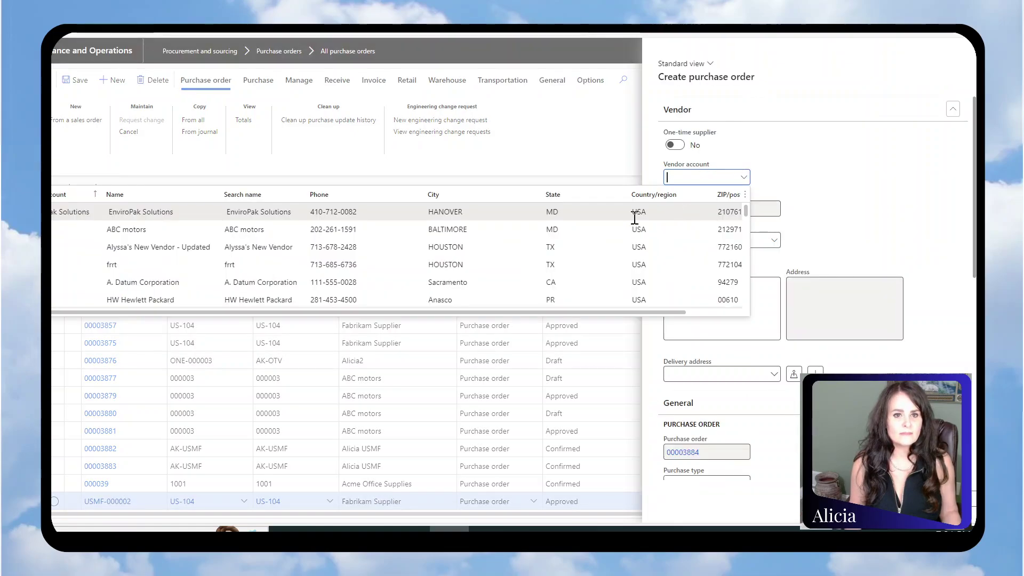
{"action": "left_click", "coordinate": [199, 194]}
{"action": "type", "text": "alicia"}
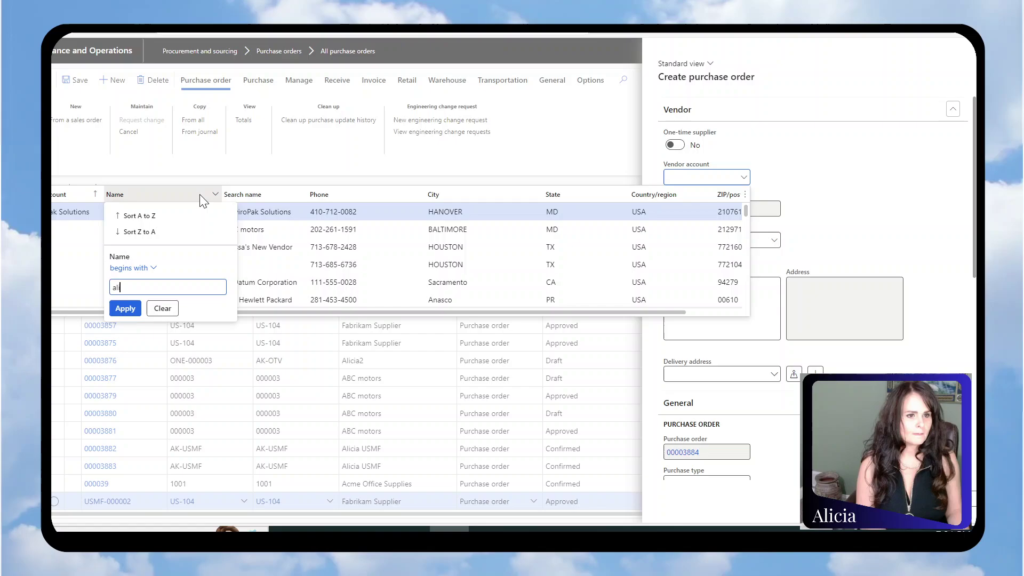
{"action": "key", "text": "Return"}
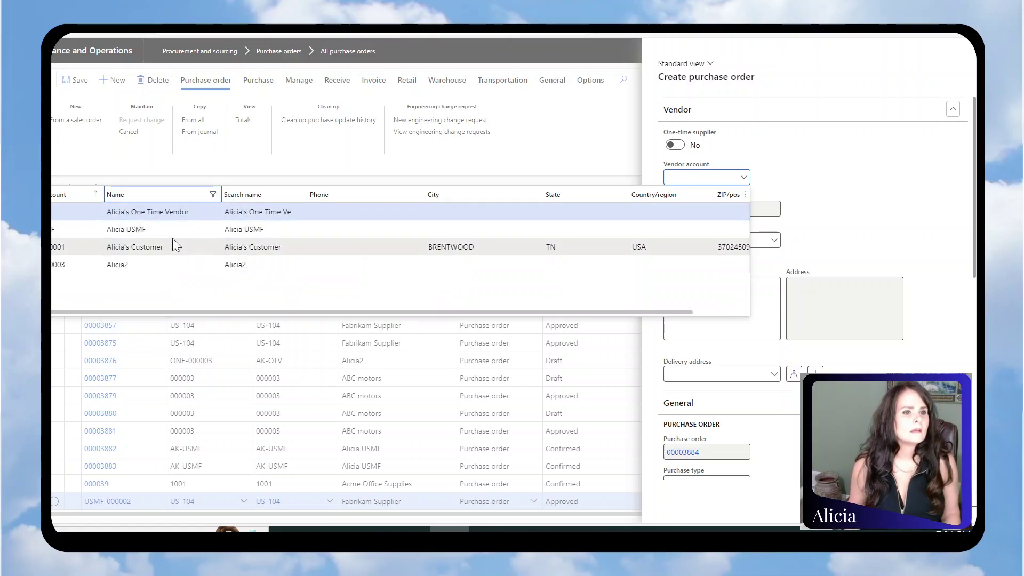
{"action": "left_click", "coordinate": [201, 229]}
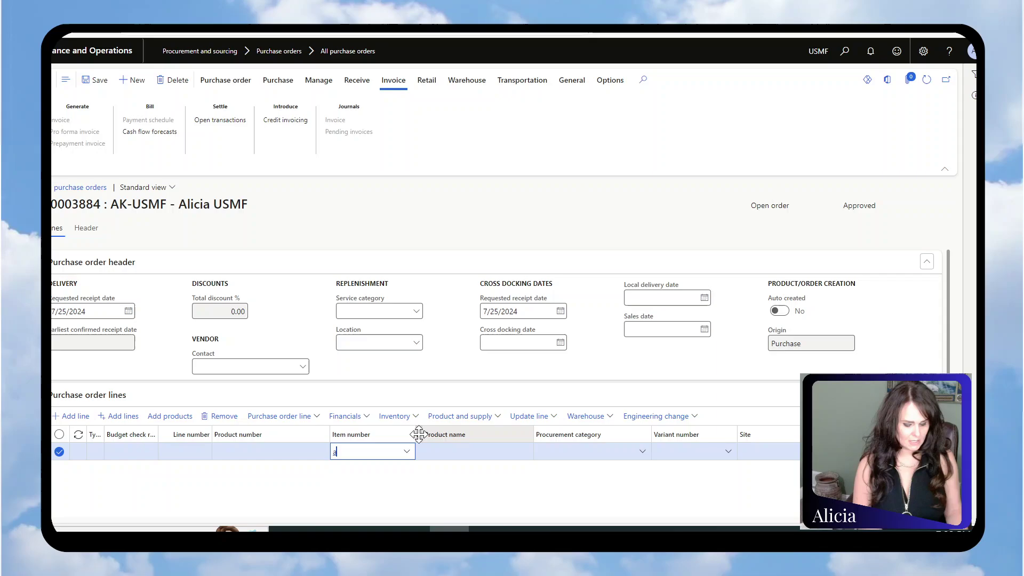
Step: Add a 100.00 ea line for the item at site 1 and confirm the purchase order
{"action": "type", "text": "alicaia"}
{"action": "key", "text": "Tab"}
{"action": "key", "text": "Tab"}
{"action": "key", "text": "Tab"}
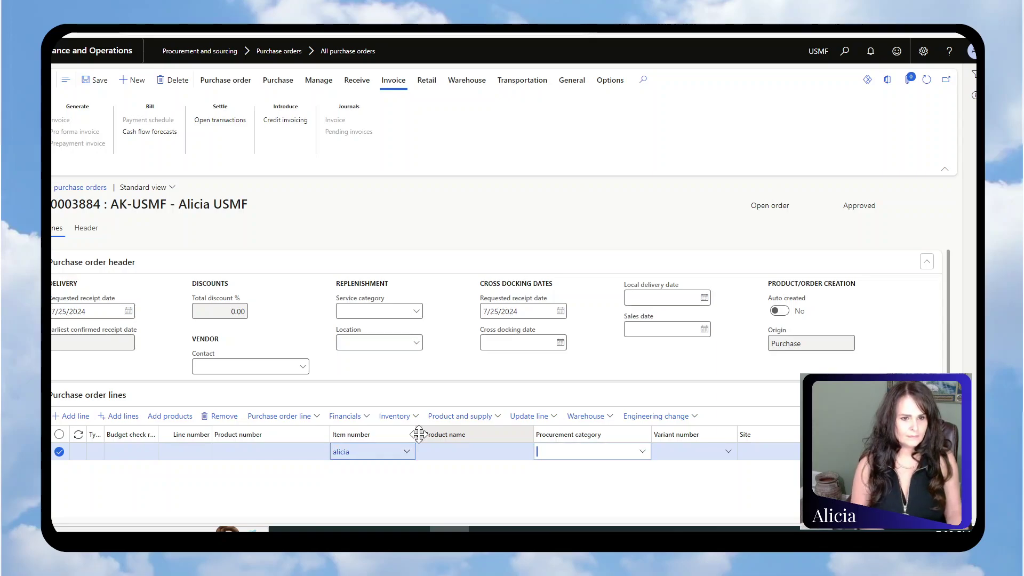
{"action": "type", "text": "2"}
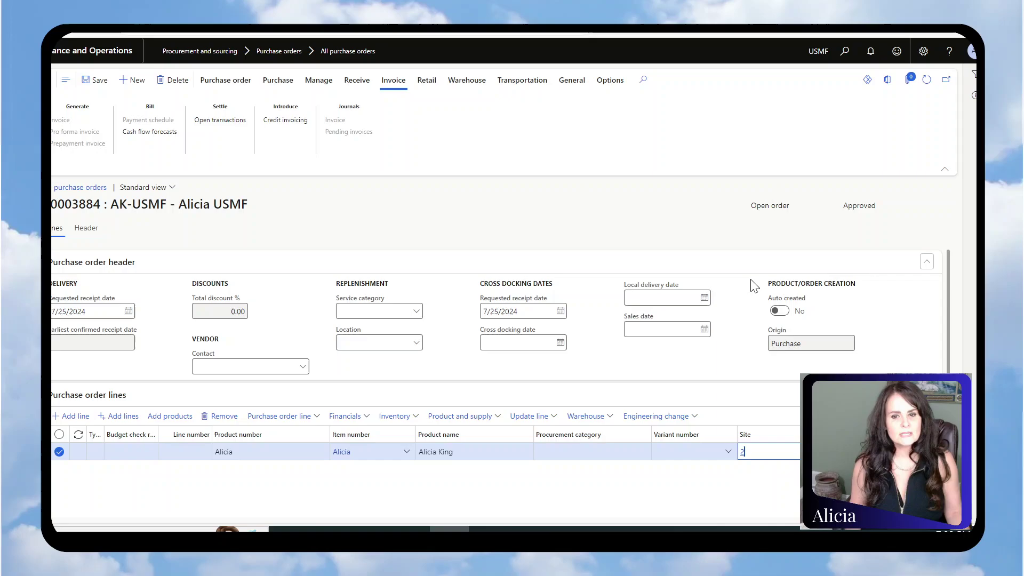
{"action": "key", "text": "BackSpace"}
{"action": "type", "text": "1"}
{"action": "key", "text": "Tab"}
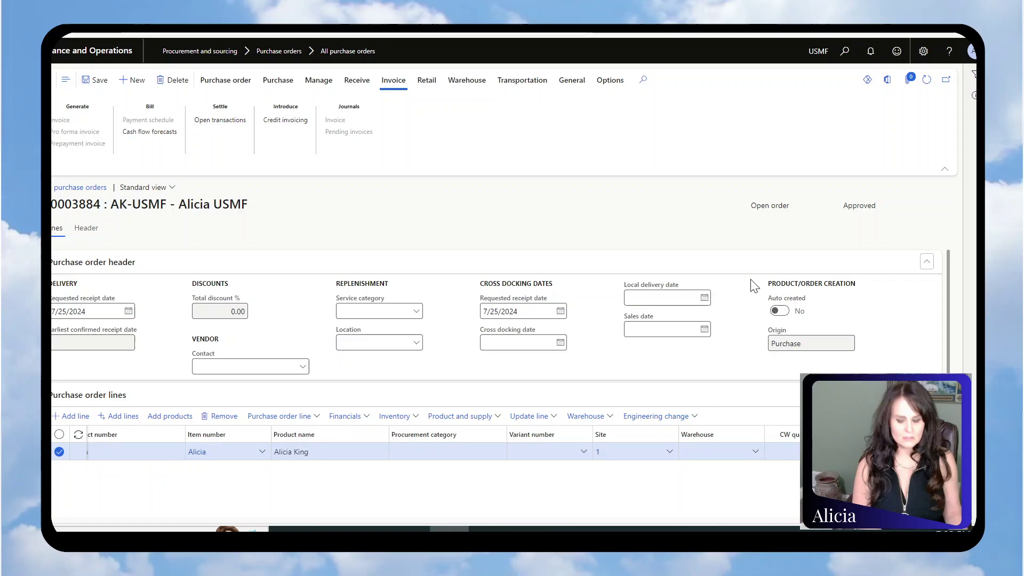
{"action": "key", "text": "Tab"}
{"action": "key", "text": "Tab"}
{"action": "key", "text": "Tab"}
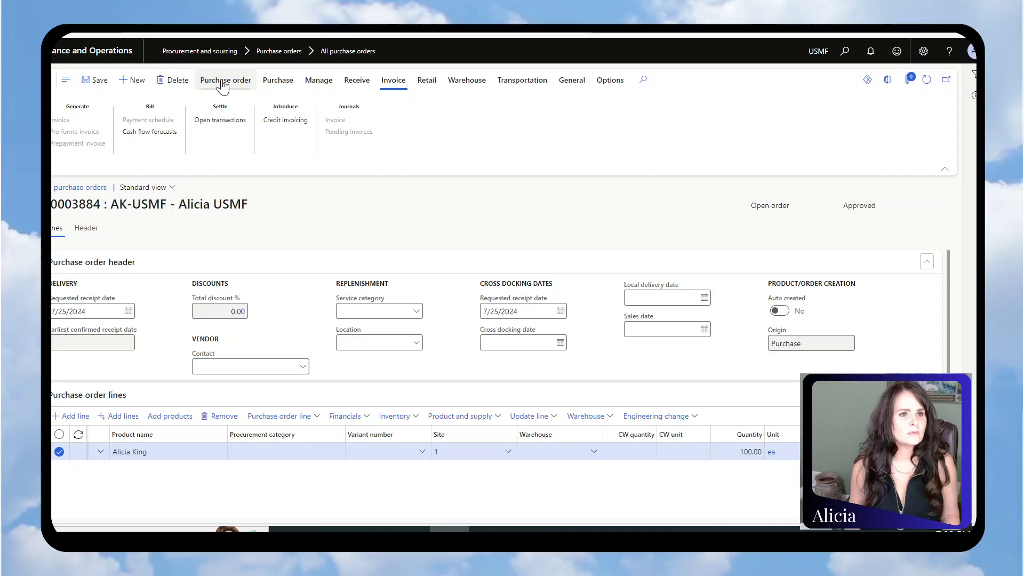
{"action": "left_click", "coordinate": [277, 81]}
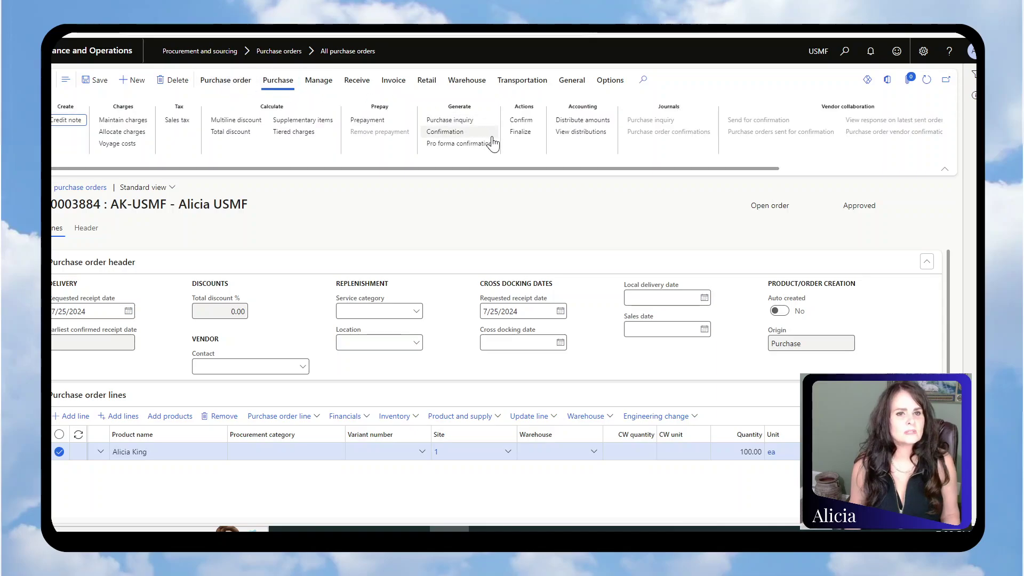
{"action": "left_click", "coordinate": [521, 120]}
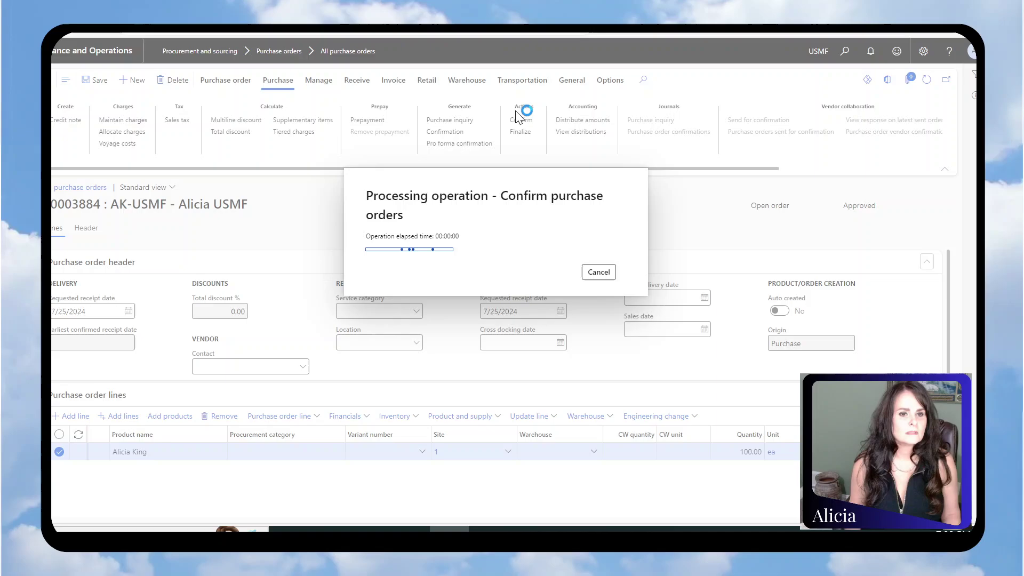
Step: Start a product receipt numbered a1 and open registration for its line
{"action": "left_click", "coordinate": [356, 98]}
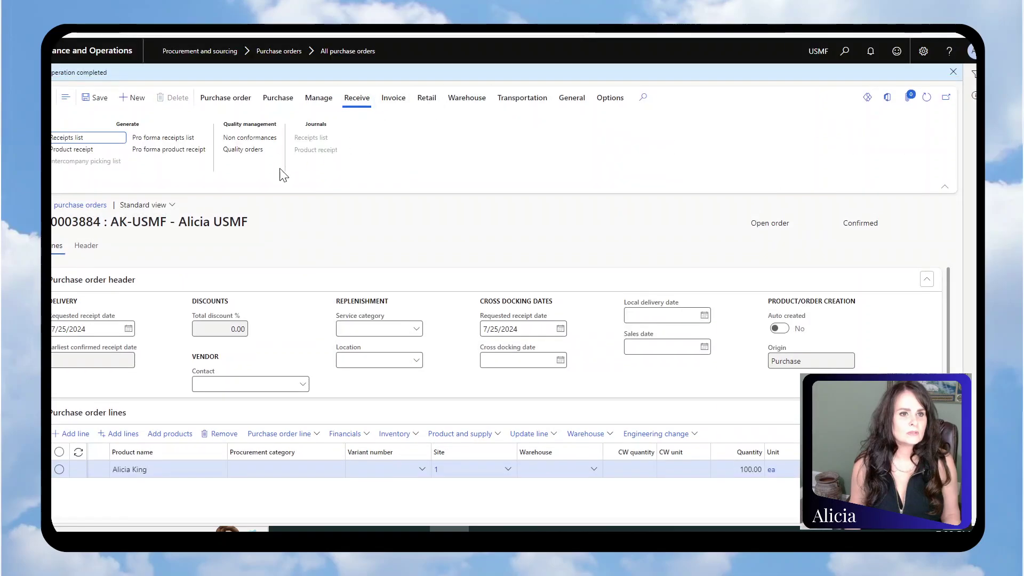
{"action": "left_click", "coordinate": [70, 150]}
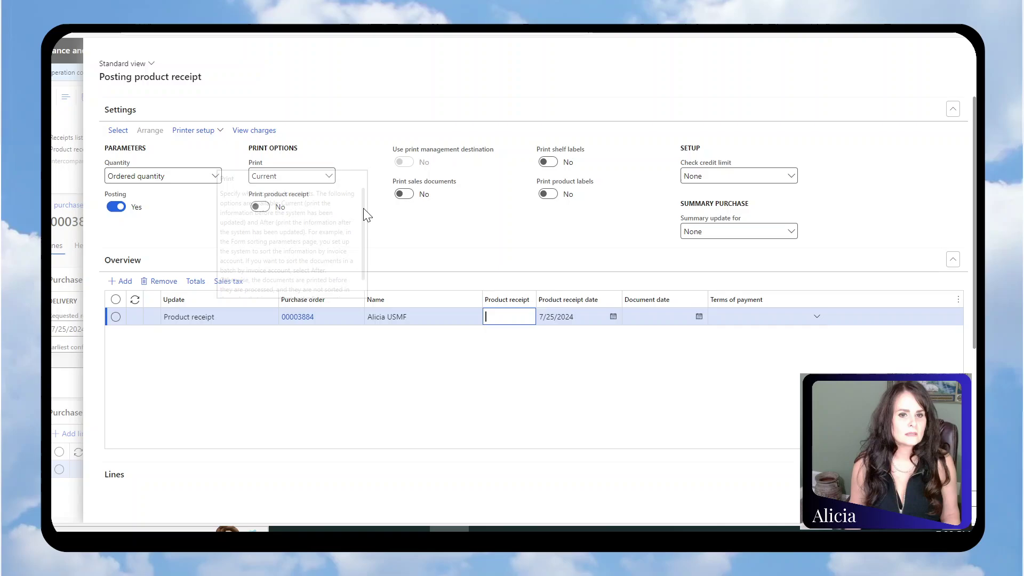
{"action": "type", "text": "a1"}
{"action": "key", "text": "Tab"}
{"action": "scroll", "coordinate": [549, 290], "scroll_direction": "down", "scroll_amount": 3}
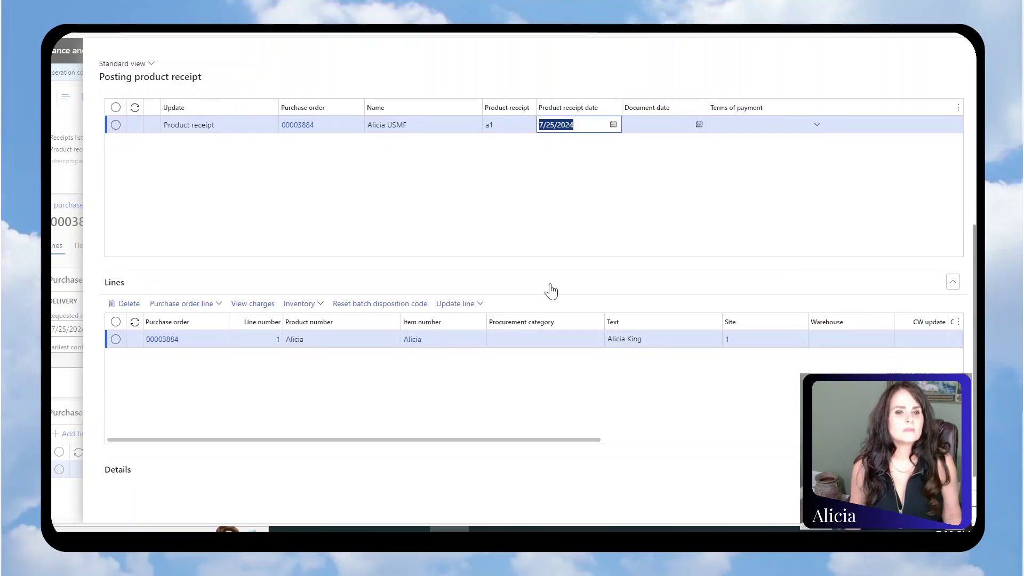
{"action": "left_click", "coordinate": [473, 303]}
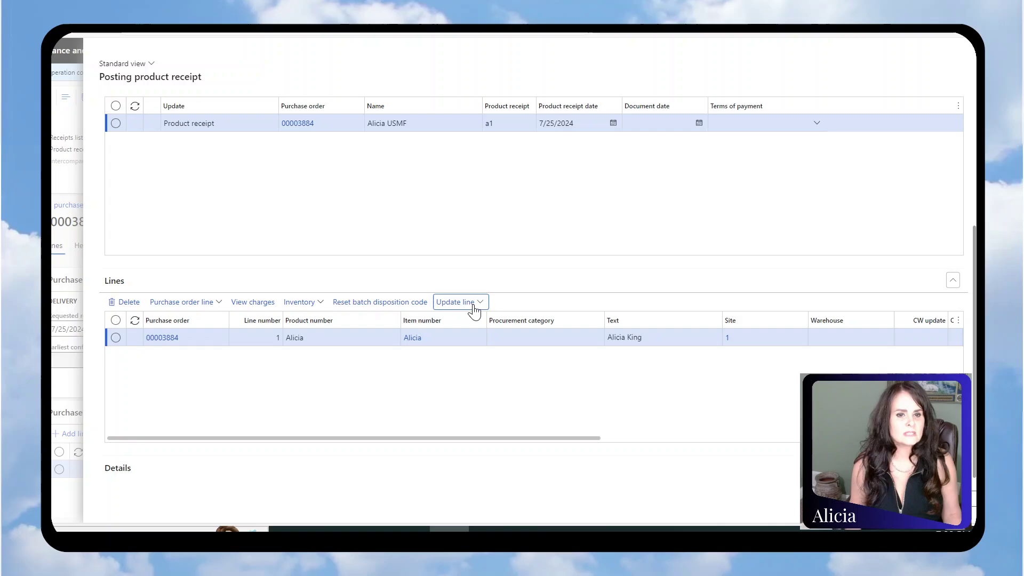
{"action": "left_click", "coordinate": [464, 341]}
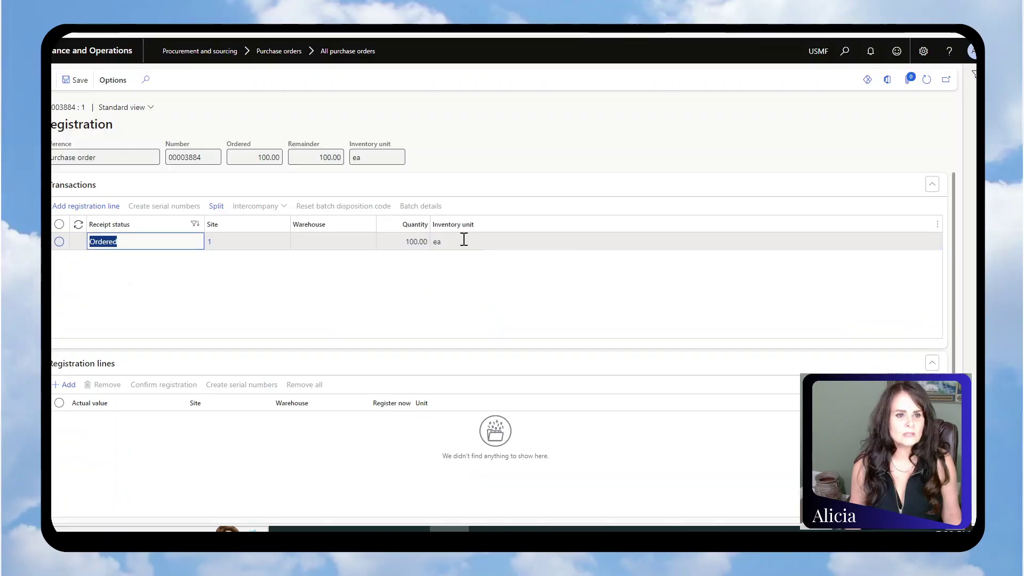
Step: Register 130 ea into warehouse 1 and post the product receipt
{"action": "left_click", "coordinate": [97, 209]}
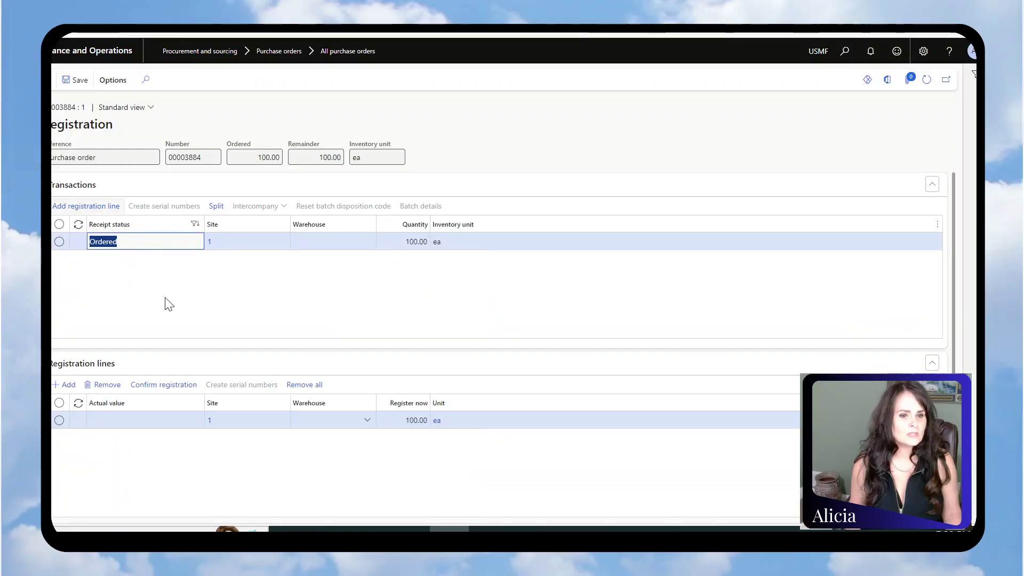
{"action": "left_click", "coordinate": [407, 420]}
{"action": "type", "text": "1"}
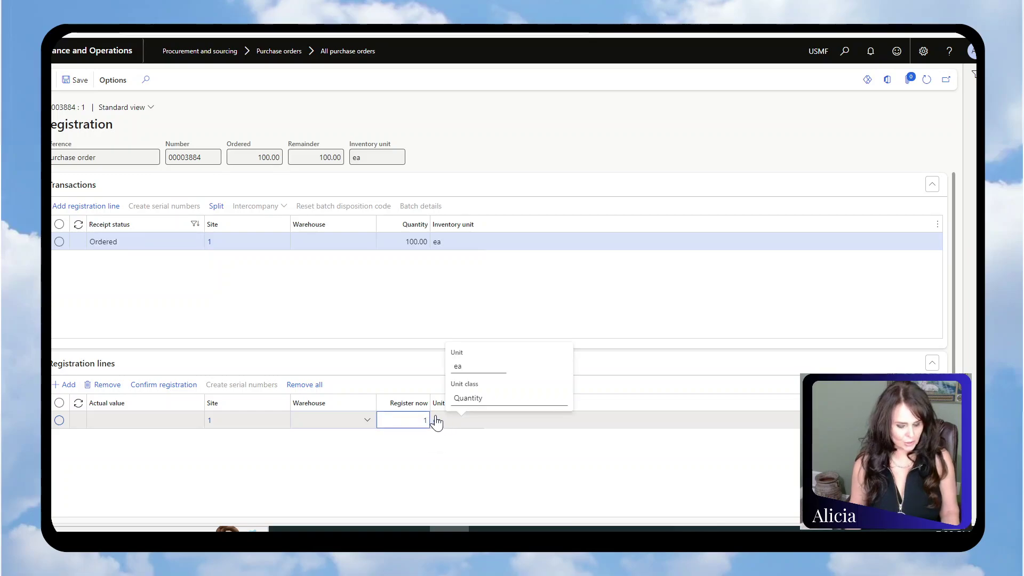
{"action": "type", "text": "30"}
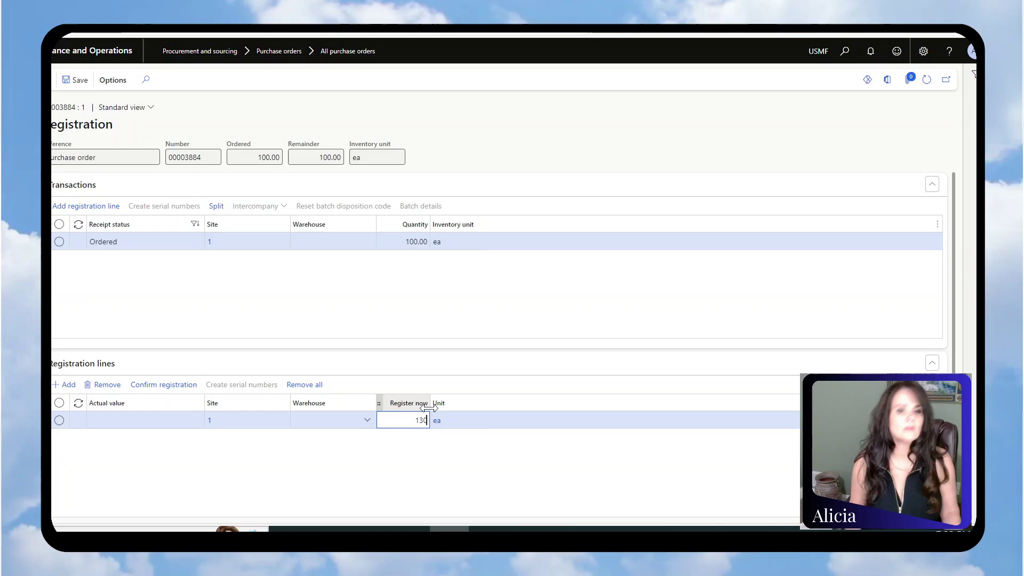
{"action": "key", "text": "Tab"}
{"action": "left_click", "coordinate": [325, 420]}
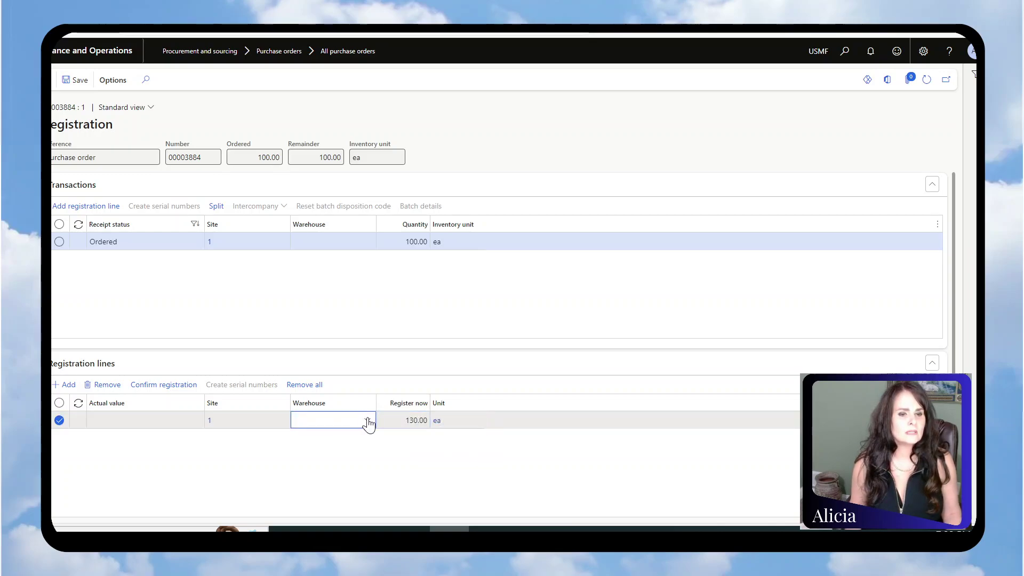
{"action": "left_click", "coordinate": [367, 420]}
{"action": "left_click", "coordinate": [324, 314]}
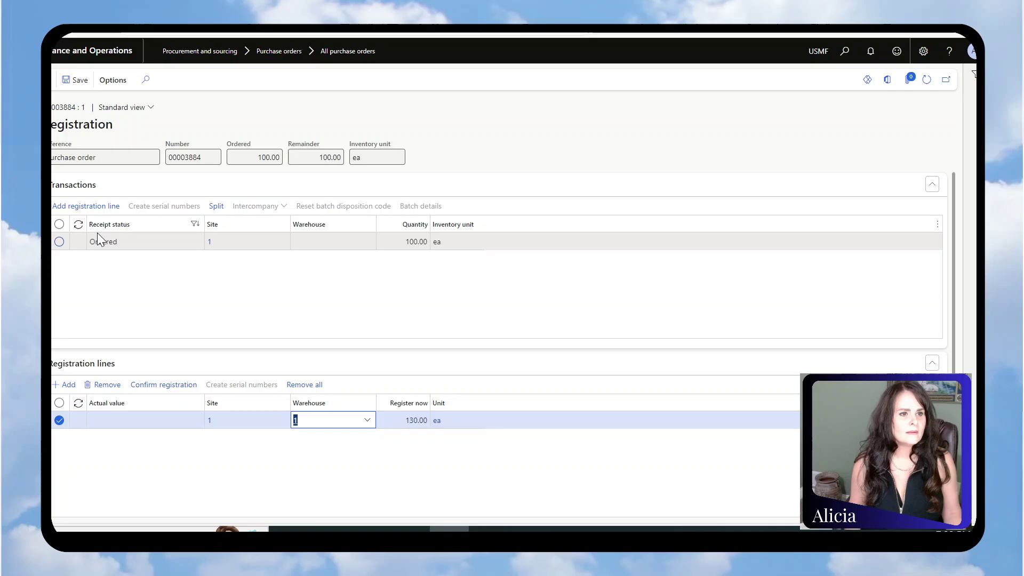
{"action": "left_click", "coordinate": [164, 388]}
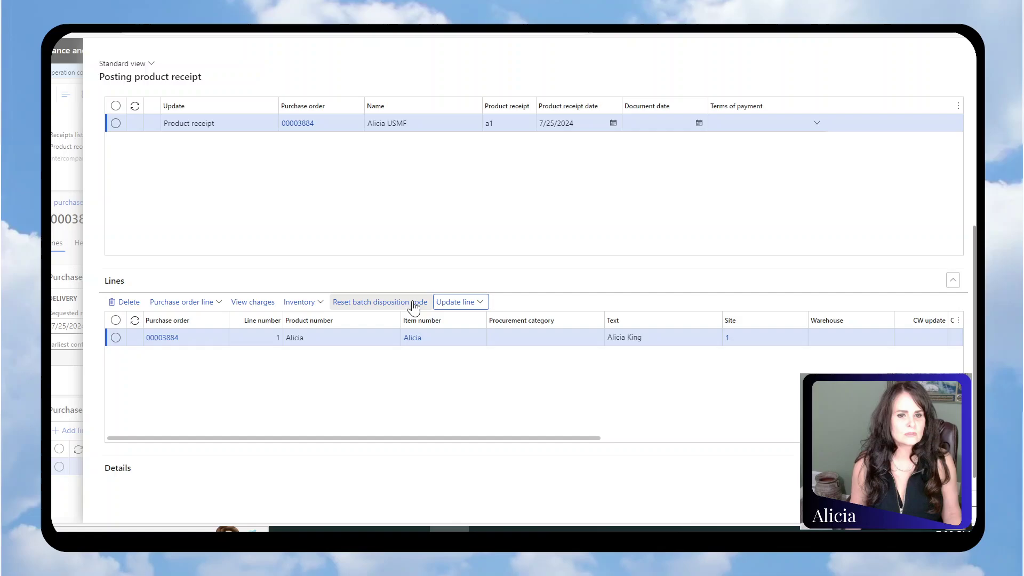
{"action": "key", "text": "Return"}
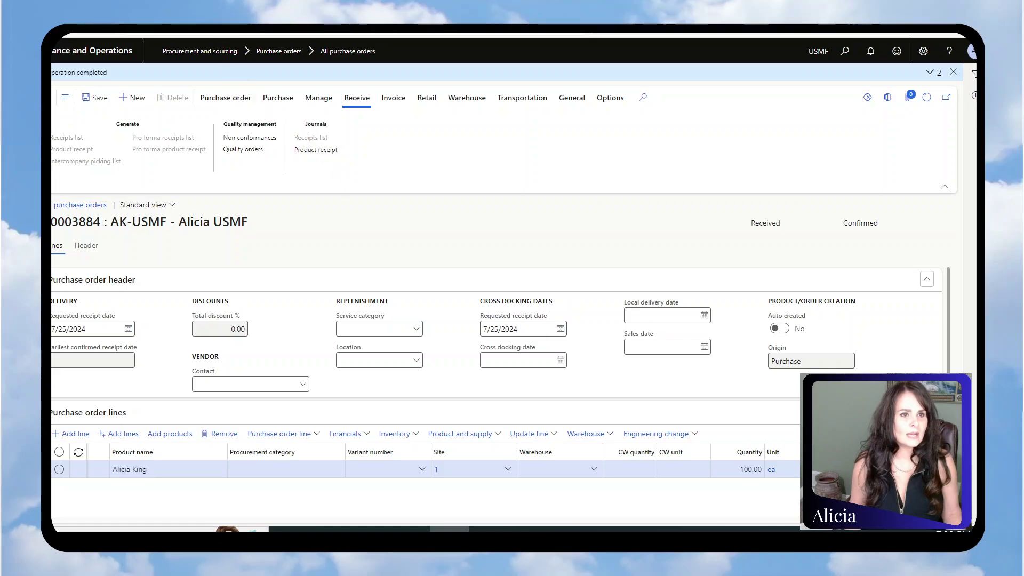
{"action": "left_click", "coordinate": [170, 24]}
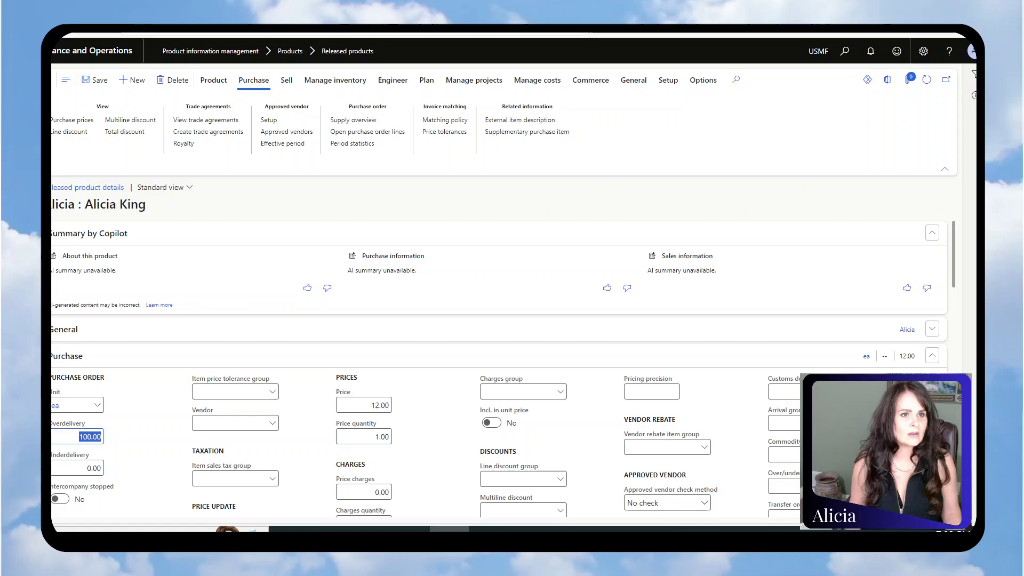
{"action": "left_click", "coordinate": [335, 80]}
{"action": "left_click", "coordinate": [98, 25]}
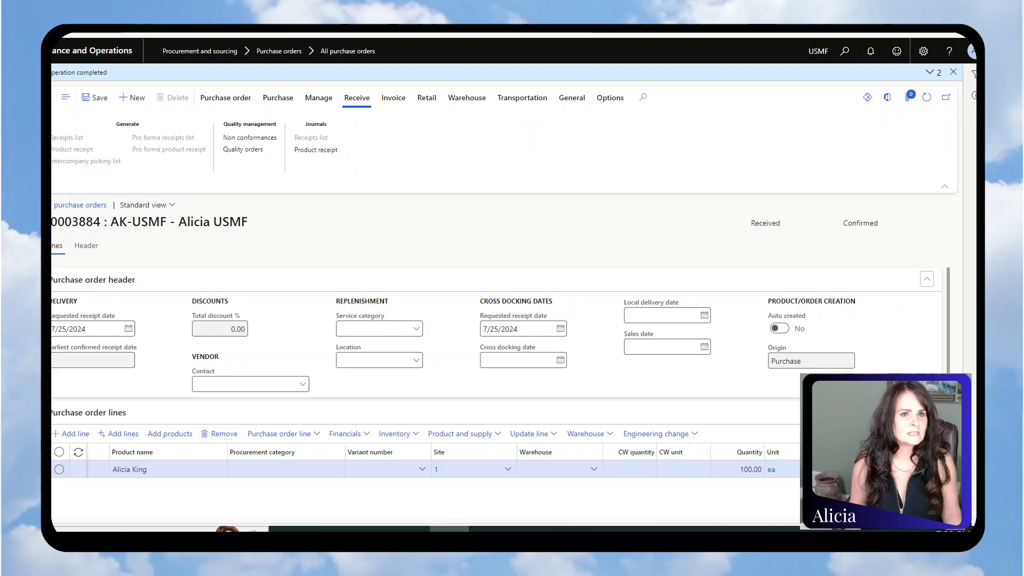
{"action": "right_click", "coordinate": [75, 220]}
{"action": "left_click", "coordinate": [133, 222]}
{"action": "key", "text": "alt+Left"}
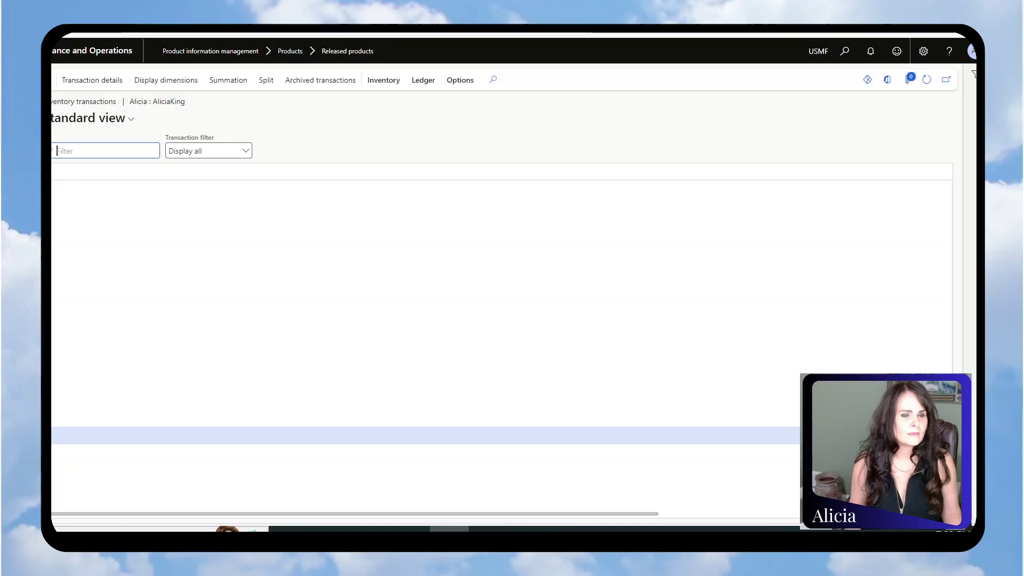
{"action": "left_click", "coordinate": [605, 173]}
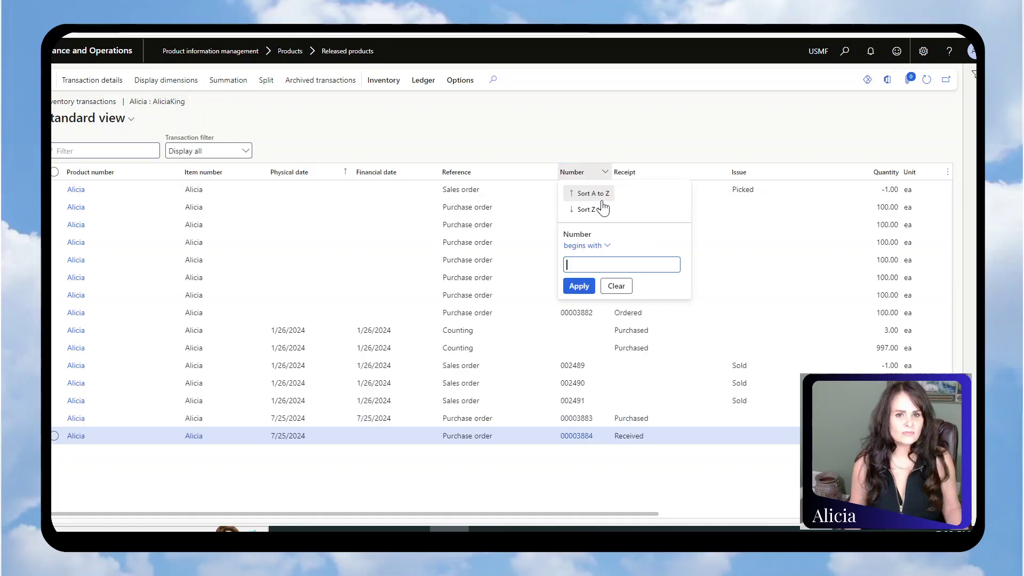
{"action": "key", "text": "ctrl+v"}
{"action": "left_click", "coordinate": [578, 287]}
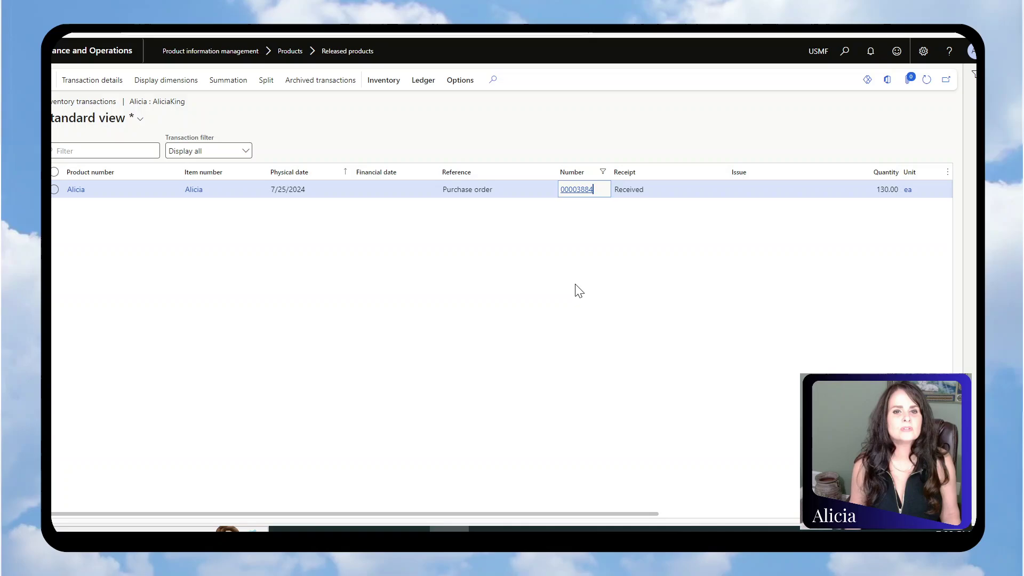
{"action": "left_click", "coordinate": [864, 190]}
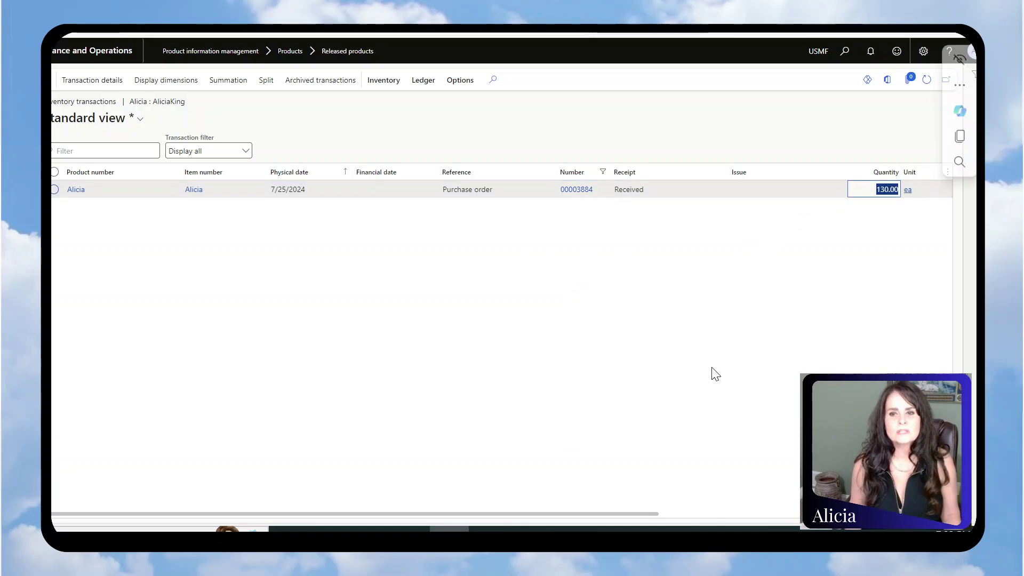
{"action": "key", "text": "Tab"}
{"action": "key", "text": "Tab"}
{"action": "key", "text": "Tab"}
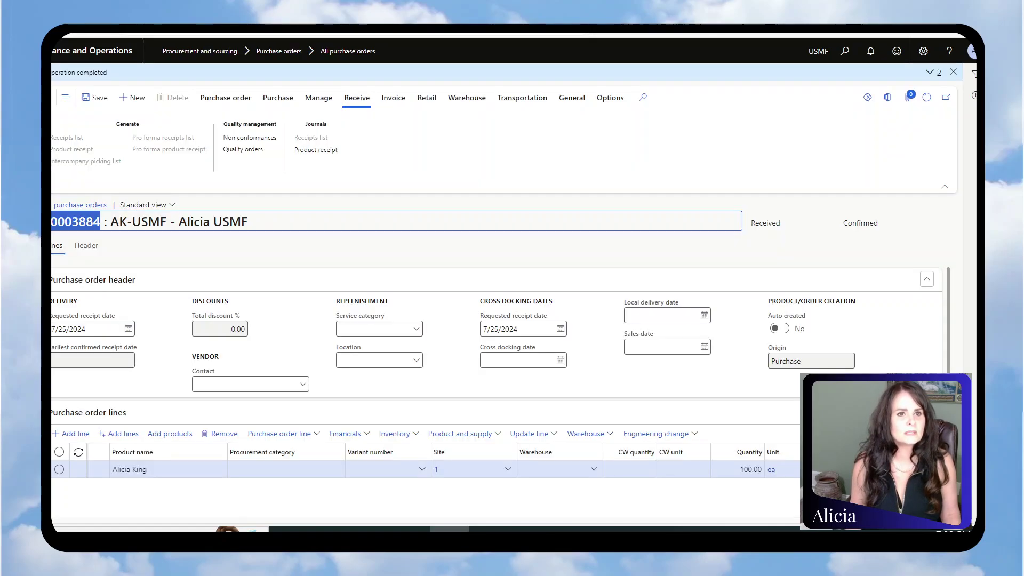
Step: Generate a vendor invoice dated today (7/25/2024) with the line quantity cut to 100
{"action": "left_click", "coordinate": [390, 109]}
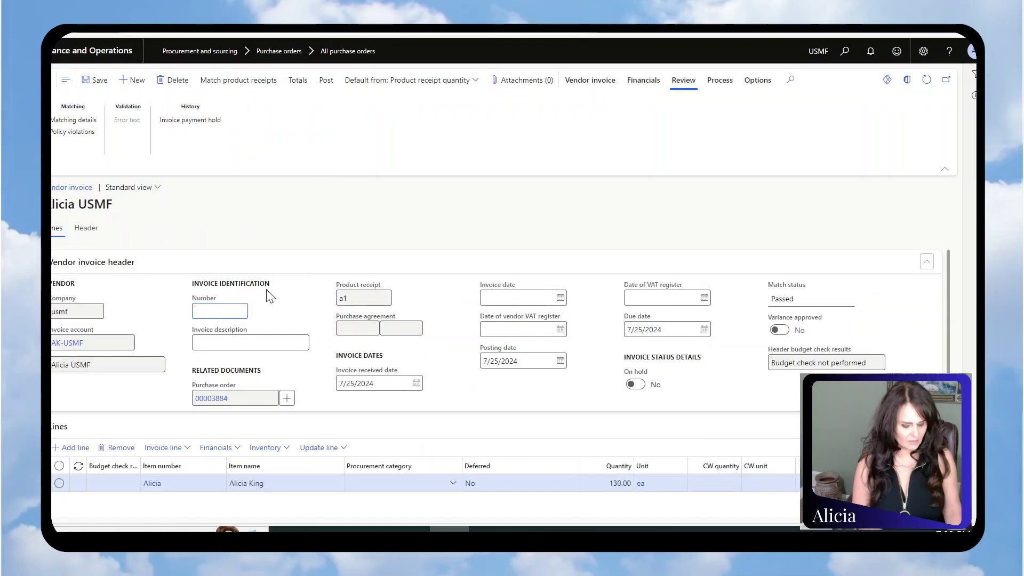
{"action": "key", "text": "Tab"}
{"action": "left_click", "coordinate": [532, 299]}
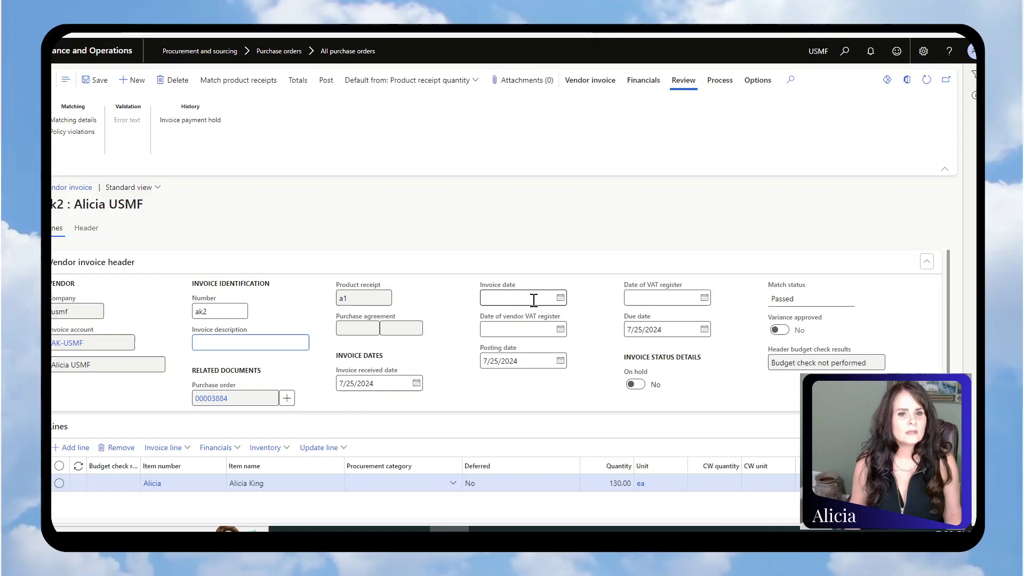
{"action": "type", "text": "t"}
{"action": "key", "text": "Tab"}
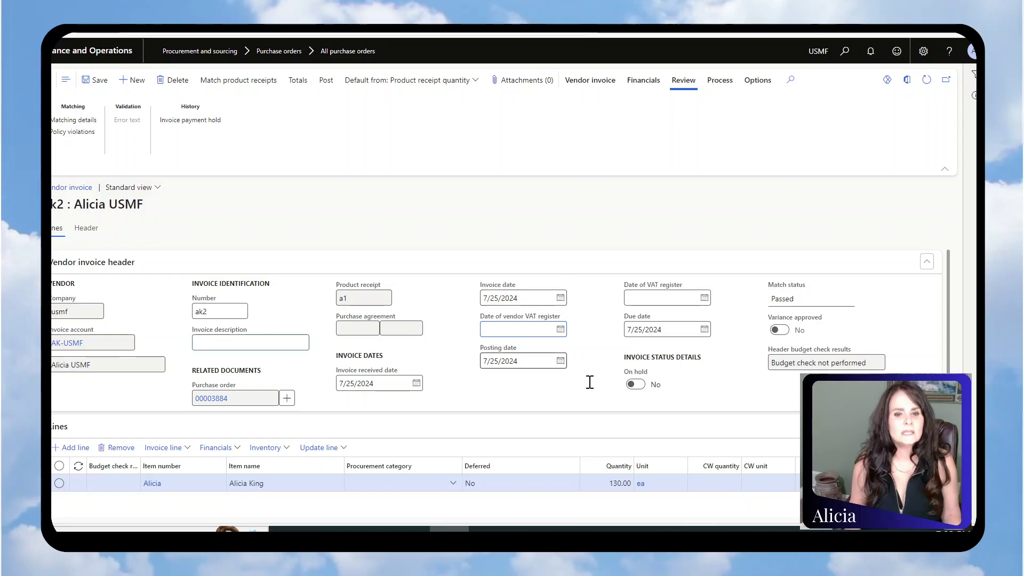
{"action": "left_click", "coordinate": [595, 483]}
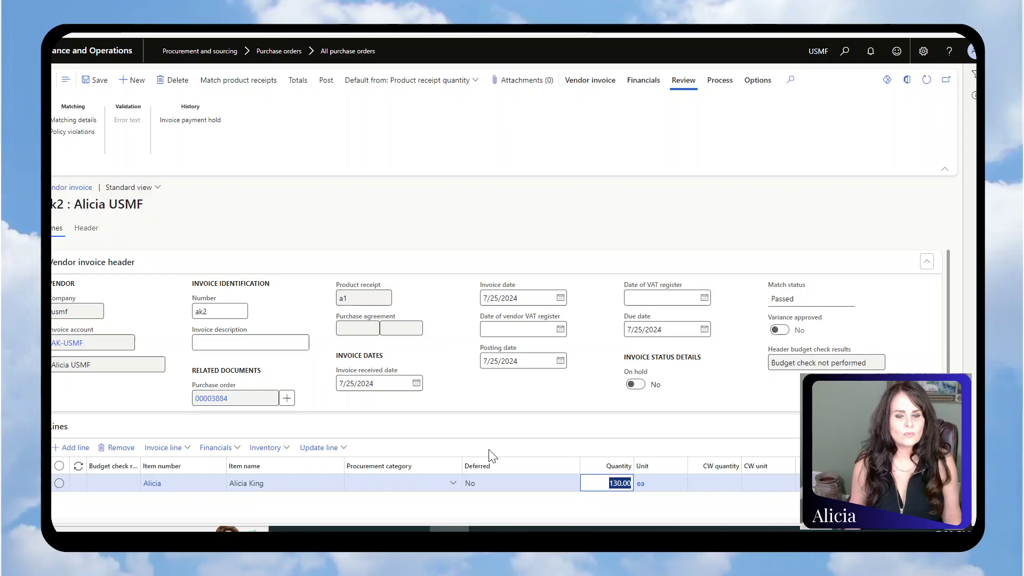
{"action": "type", "text": "100"}
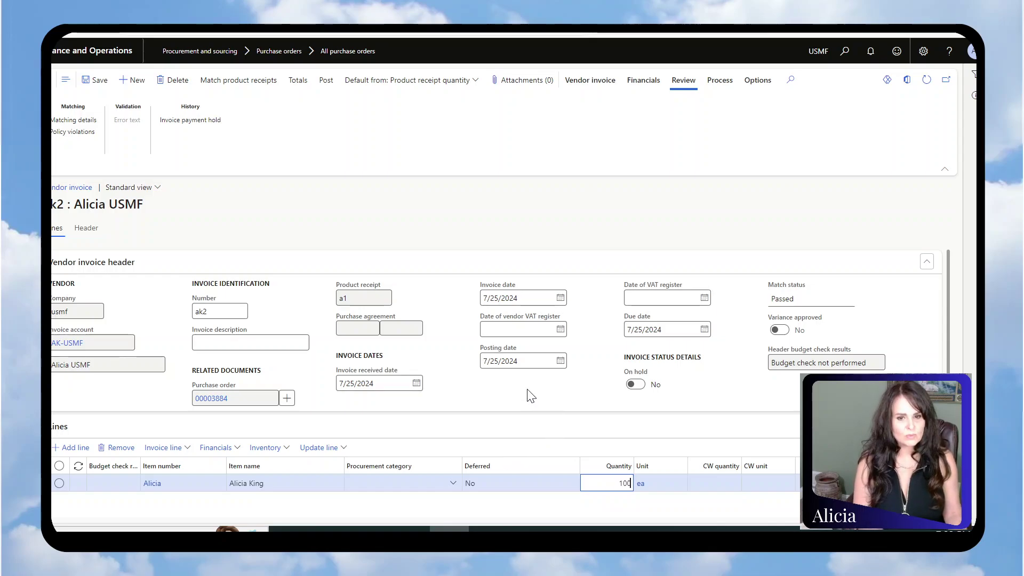
{"action": "key", "text": "Tab"}
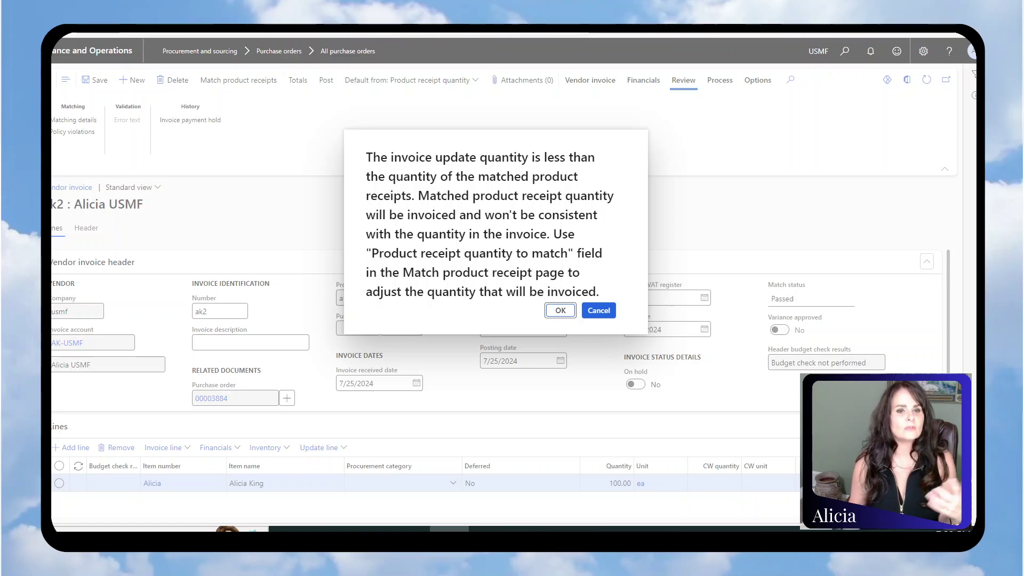
Step: Accept the quantity warning and confirm invoicing 100 units, leaving match status Failed
{"action": "left_click", "coordinate": [559, 310]}
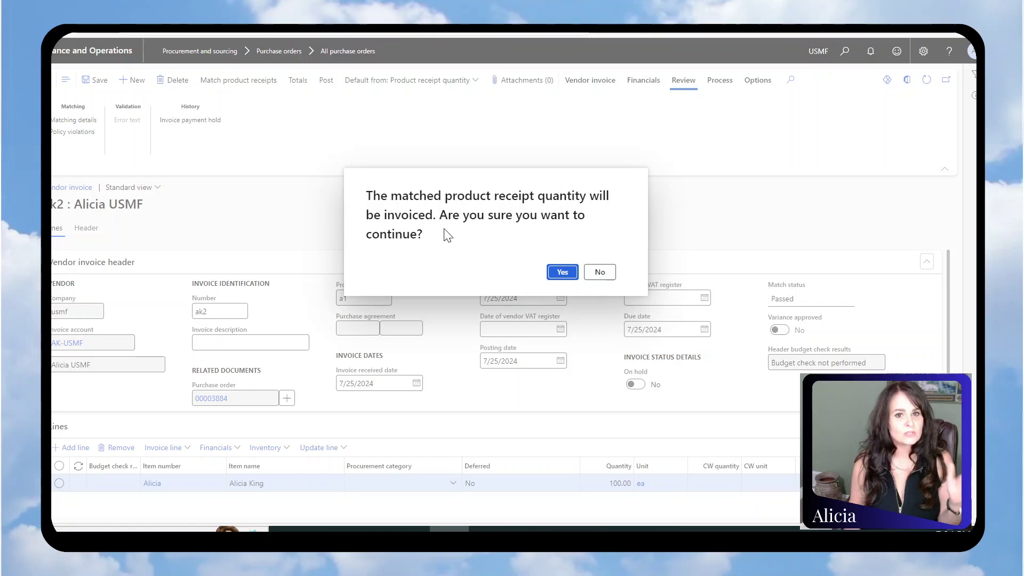
{"action": "left_click", "coordinate": [563, 273]}
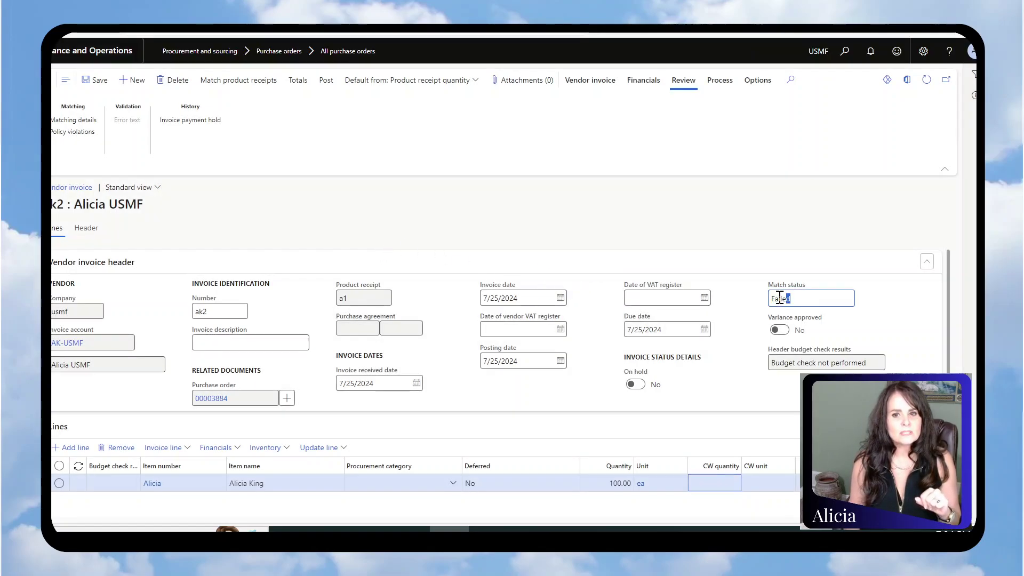
{"action": "left_click_drag", "start_coordinate": [779, 298], "coordinate": [771, 299]}
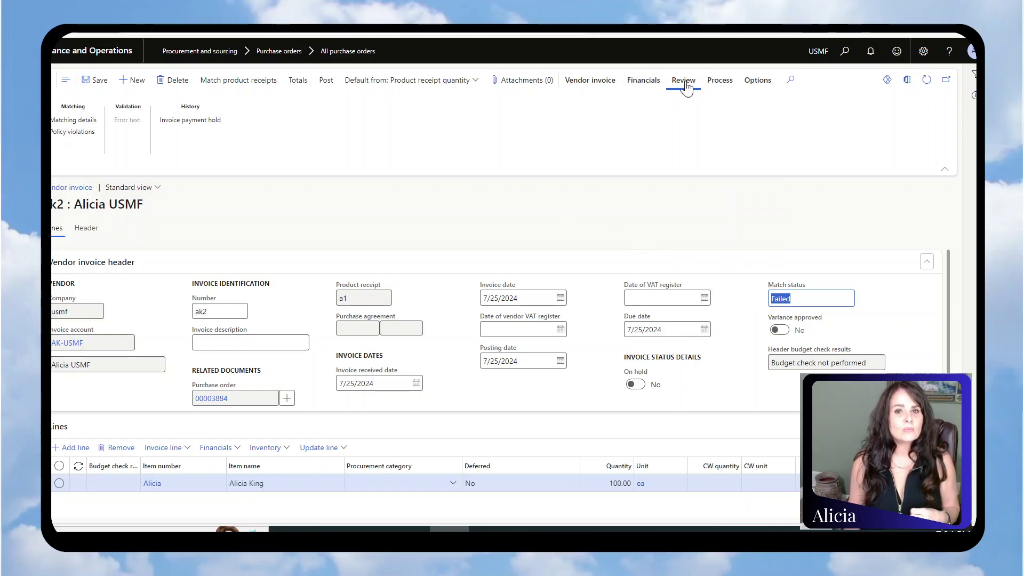
Step: Compare the invoice quantity 100.00 with 130.00 received in the matching details
{"action": "left_click", "coordinate": [73, 121]}
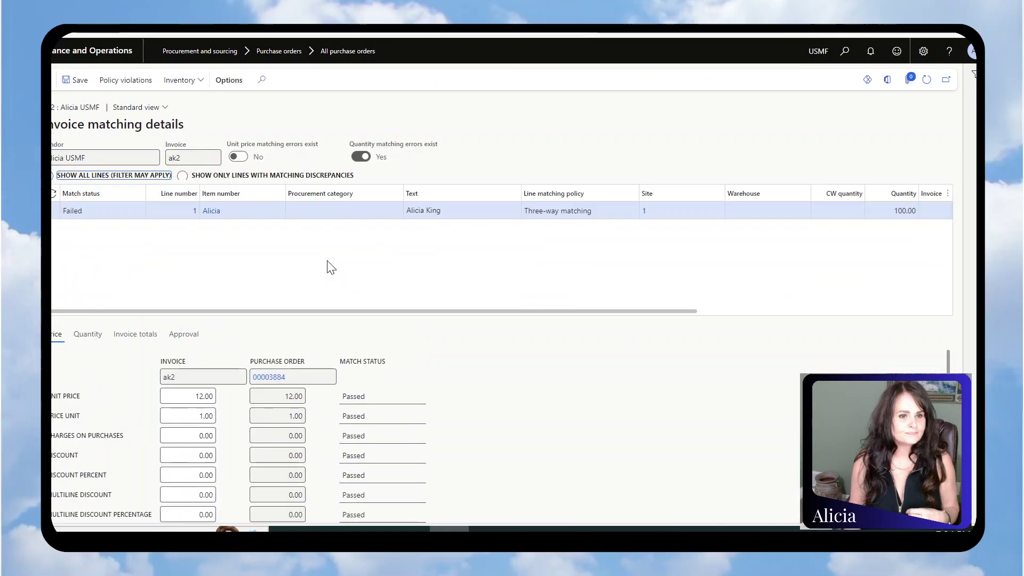
{"action": "scroll", "coordinate": [464, 389], "scroll_direction": "down", "scroll_amount": 2}
{"action": "scroll", "coordinate": [459, 383], "scroll_direction": "up", "scroll_amount": 2}
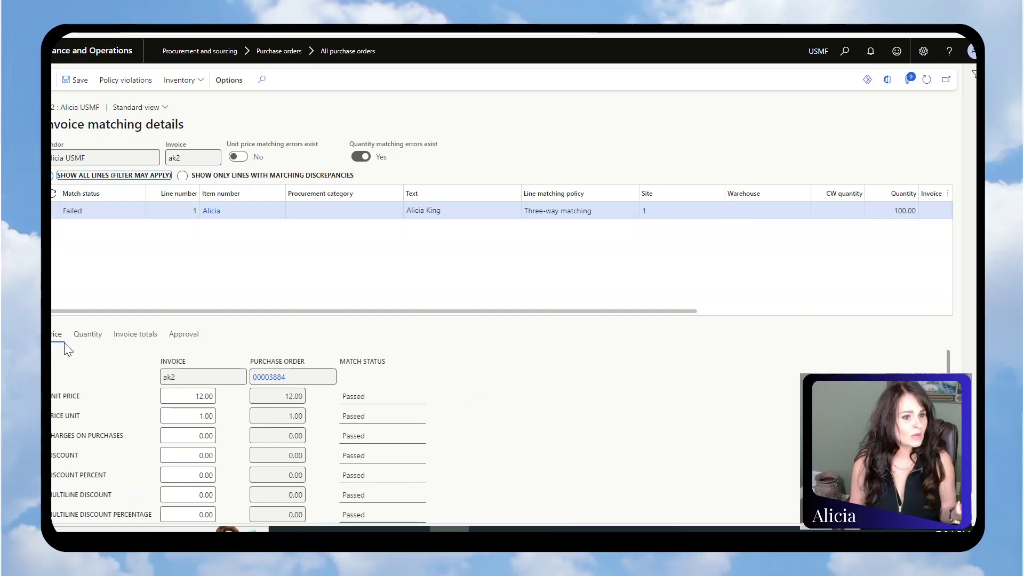
{"action": "left_click", "coordinate": [89, 336]}
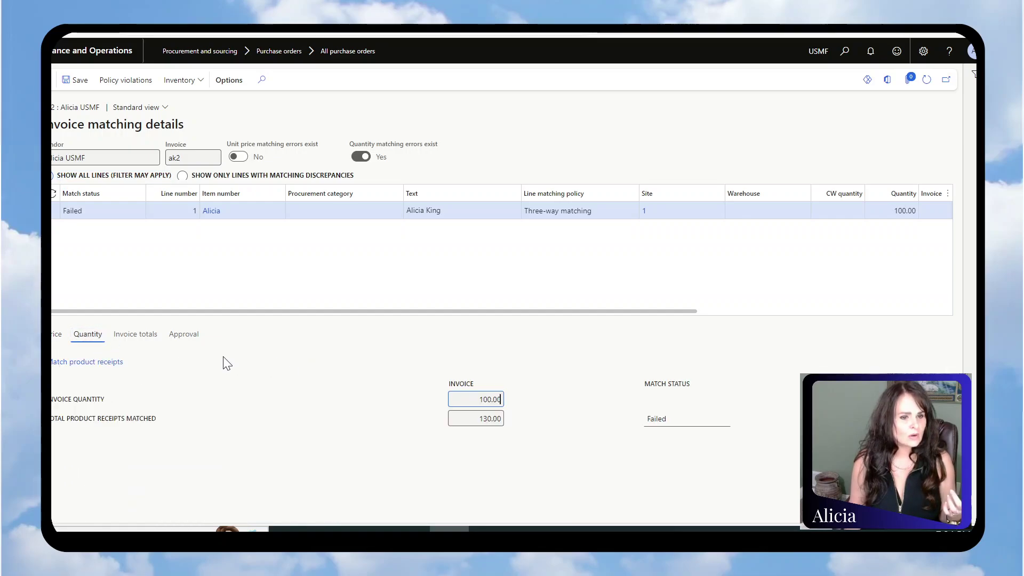
{"action": "left_click_drag", "start_coordinate": [449, 400], "coordinate": [525, 405]}
{"action": "left_click_drag", "start_coordinate": [459, 419], "coordinate": [516, 421]}
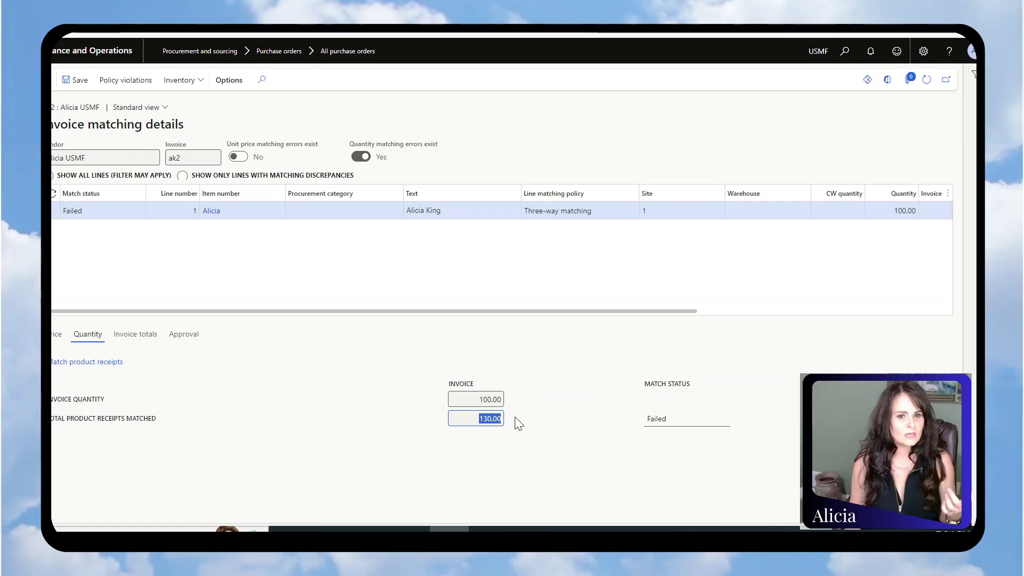
Step: Set Approve posting with matching discrepancies to Yes with comment 'Ok'
{"action": "left_click", "coordinate": [182, 337]}
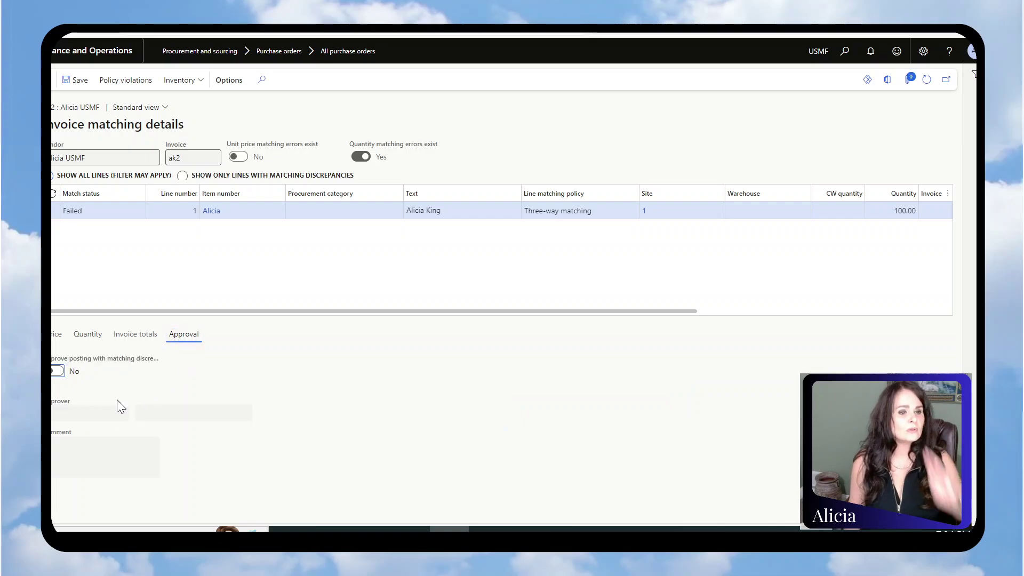
{"action": "left_click", "coordinate": [58, 370]}
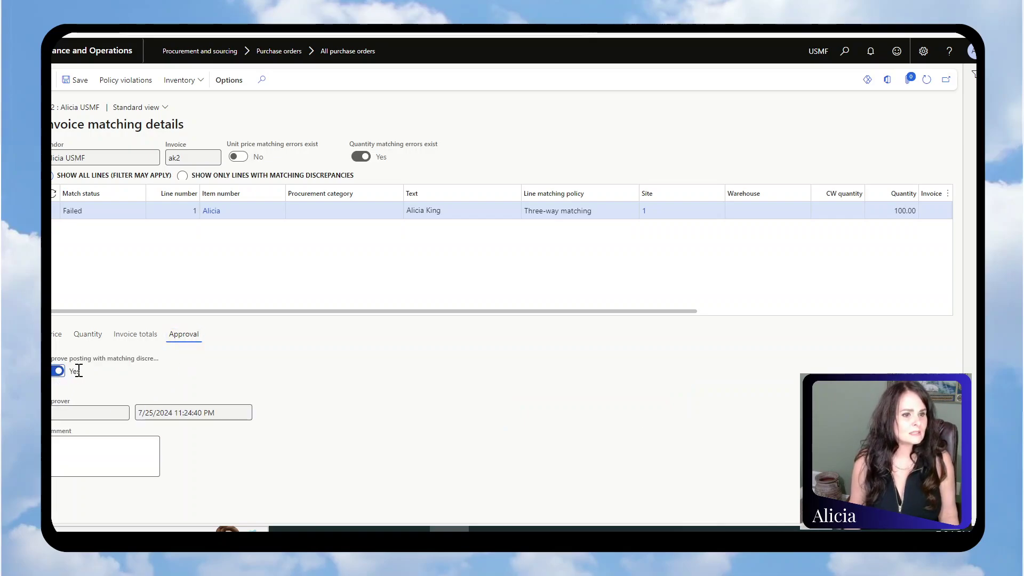
{"action": "left_click", "coordinate": [97, 447]}
{"action": "type", "text": "Ok"}
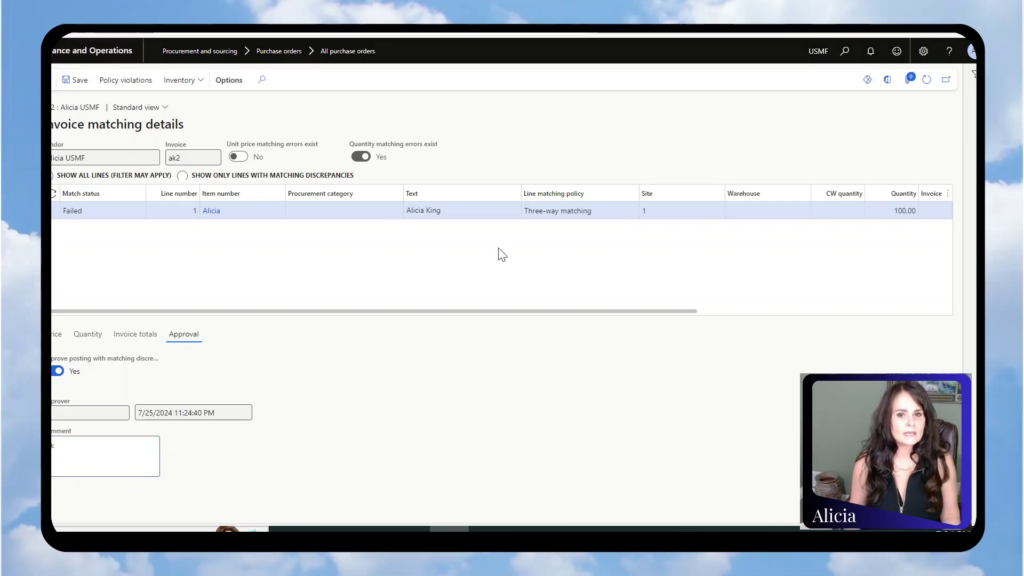
{"action": "key", "text": "Escape"}
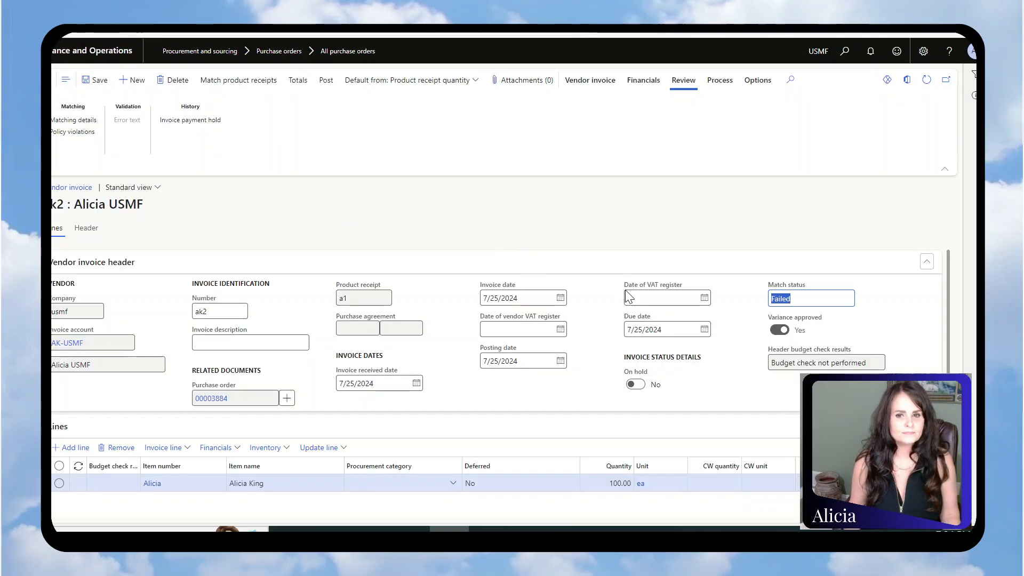
Step: Post vendor invoice ak2 and verify the purchase order status reads Invoiced
{"action": "left_click", "coordinate": [327, 83]}
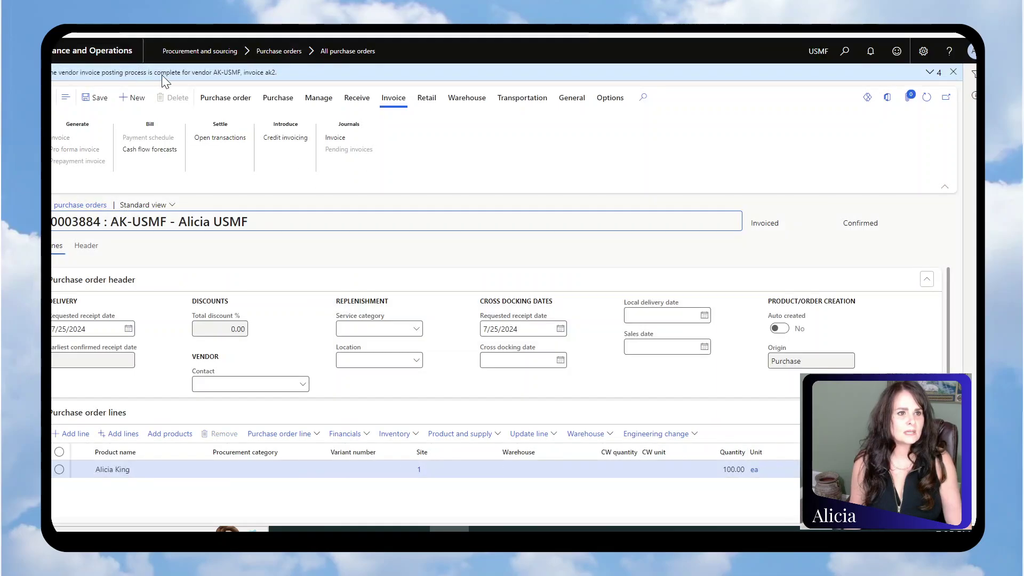
{"action": "left_click", "coordinate": [953, 72]}
{"action": "double_click", "coordinate": [773, 205]}
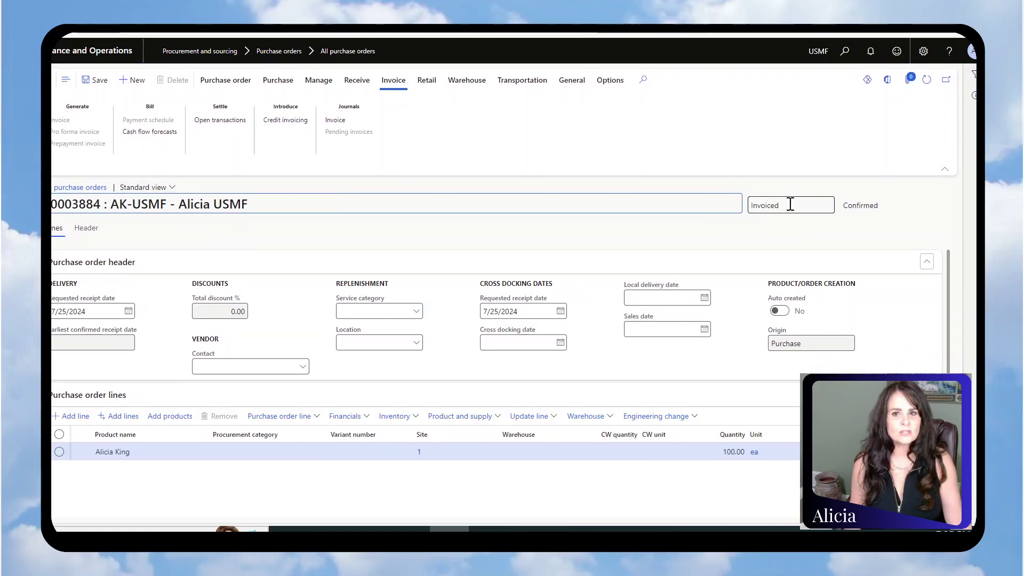